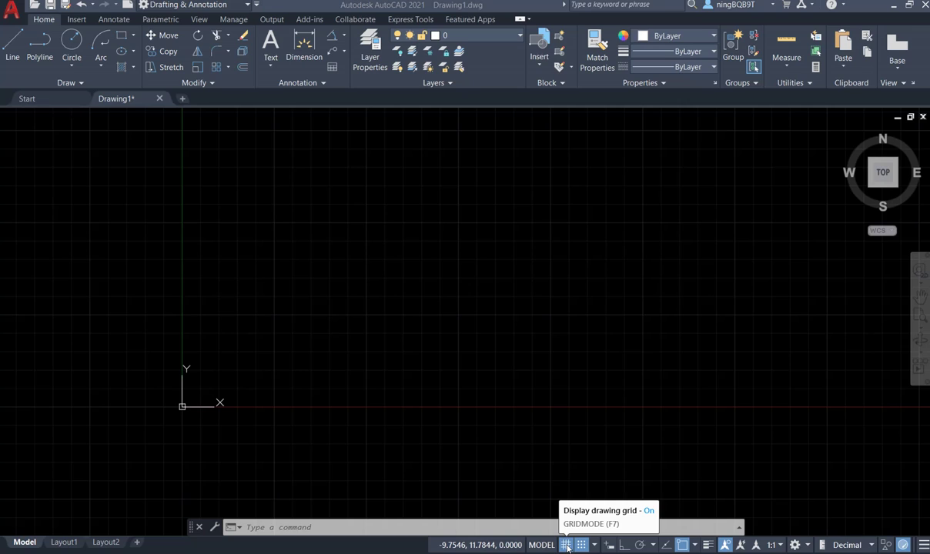
Step: Turn snap on with 0.5 spacing and set the grid spacing to 1.0 in Drafting Settings
right_click(567, 546)
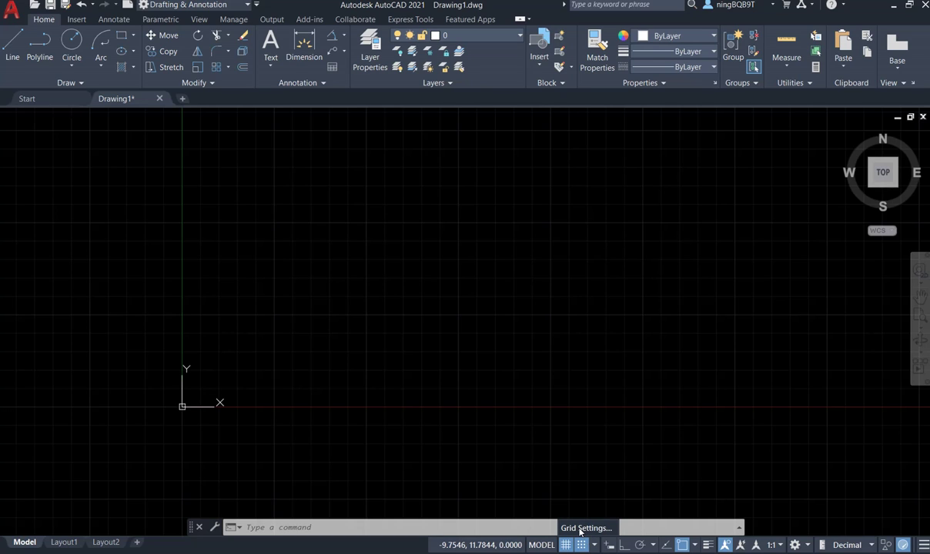
click(581, 529)
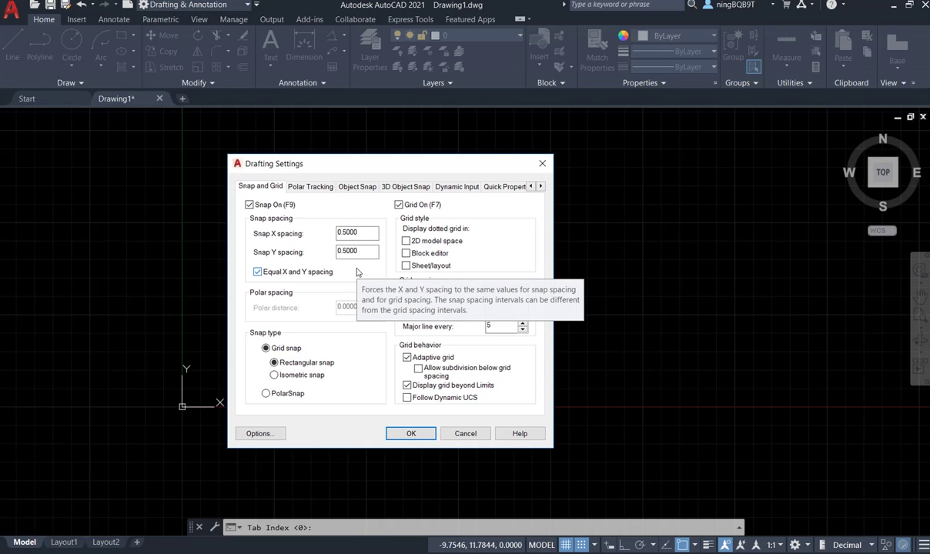
click(412, 435)
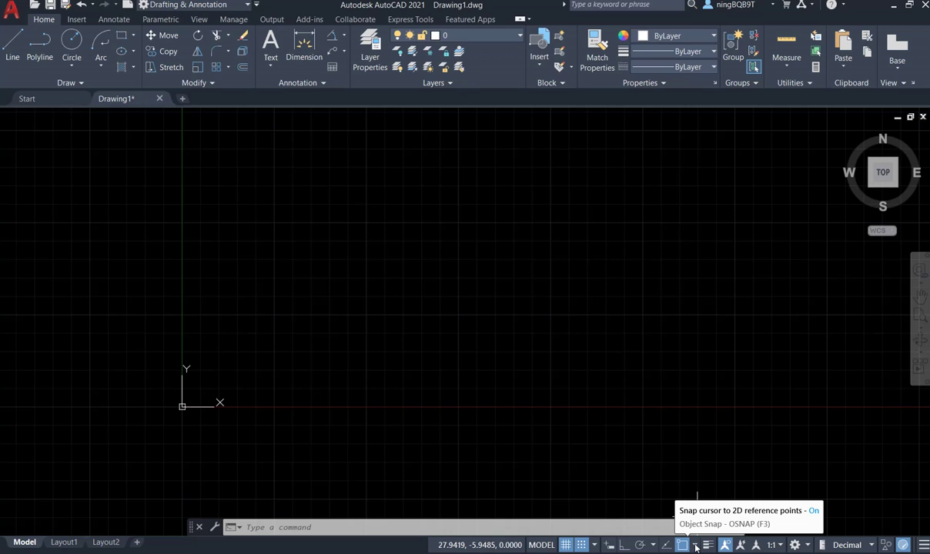
click(696, 546)
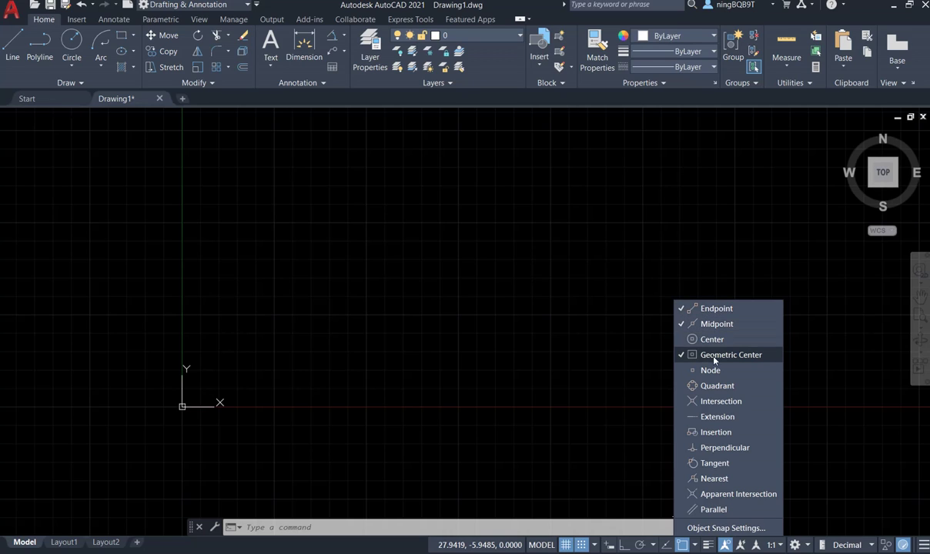
click(612, 421)
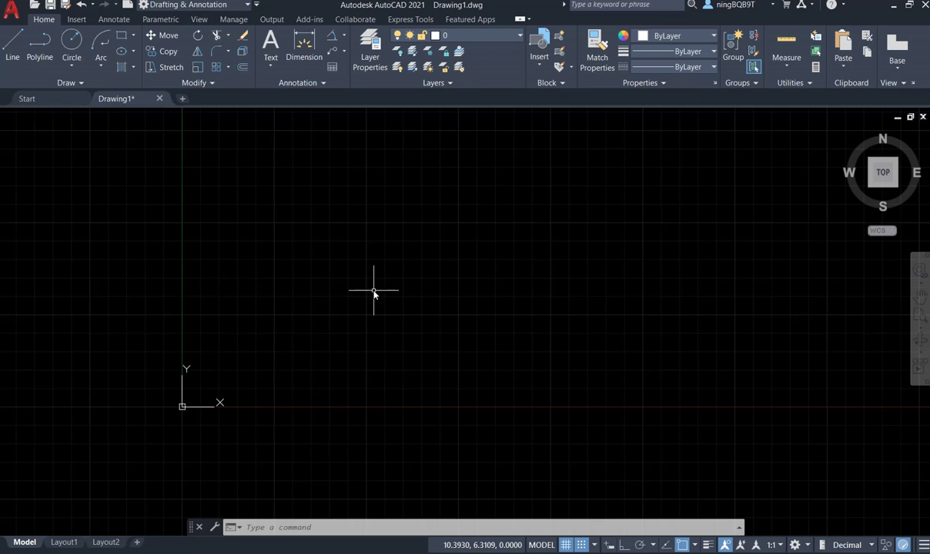
scroll(374, 292, up, 2)
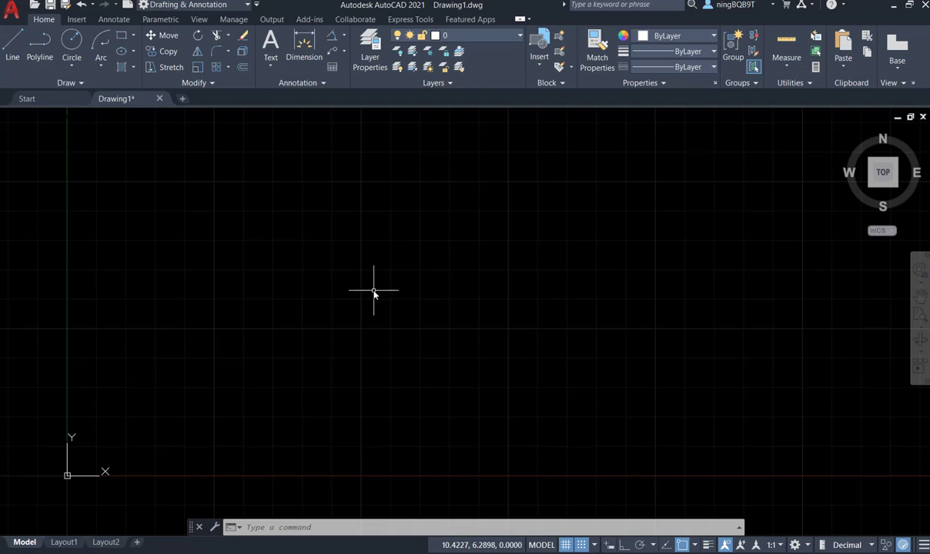
scroll(373, 292, down, 2)
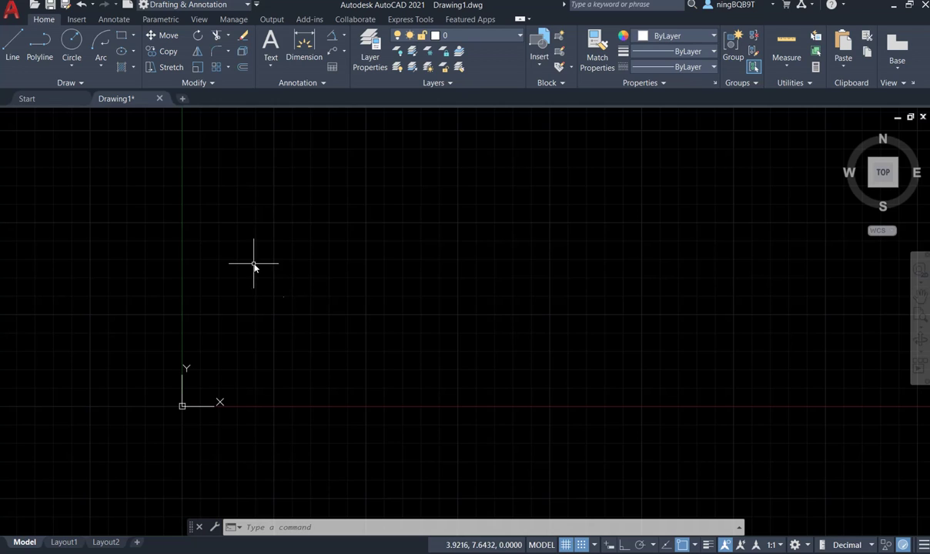
click(83, 83)
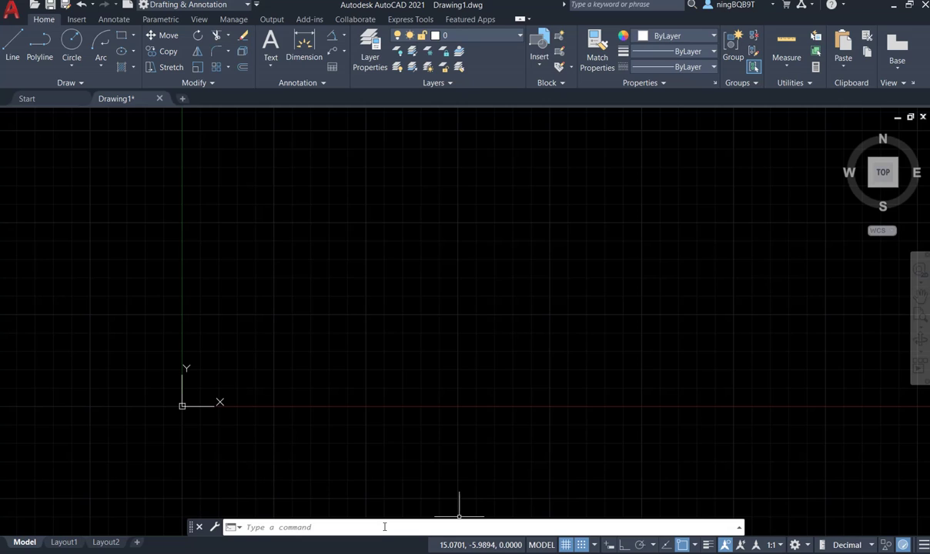
Step: Start a spline through fit points 0,5, the crest at 5,10, and 10,5
text(spline)
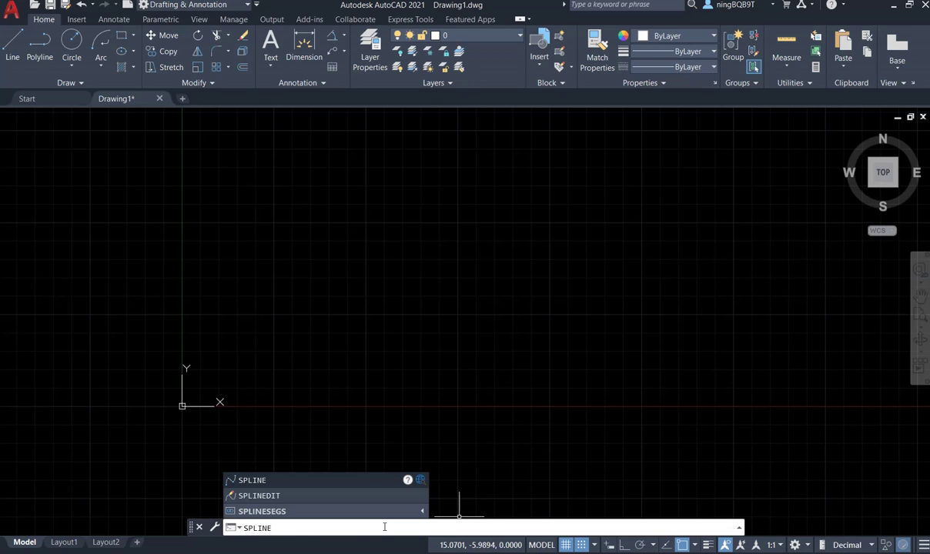
key(Return)
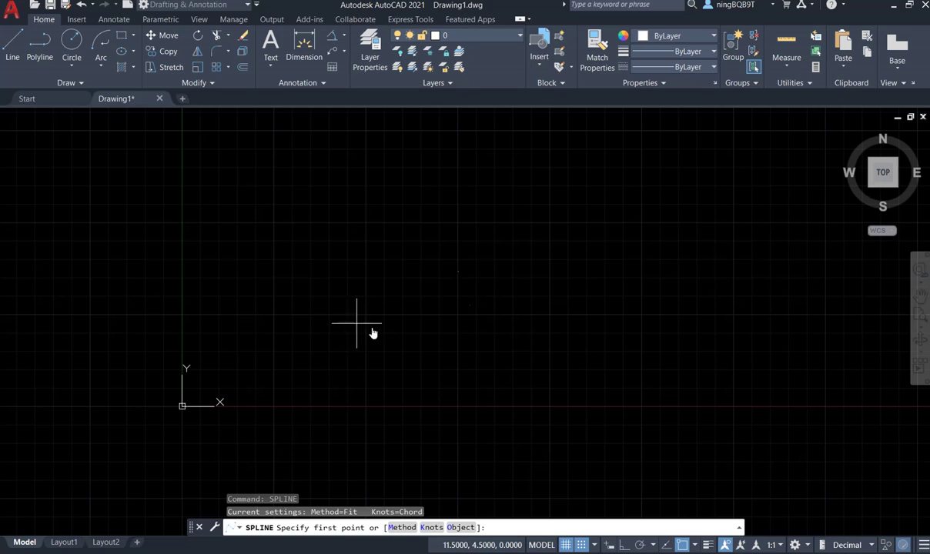
click(181, 314)
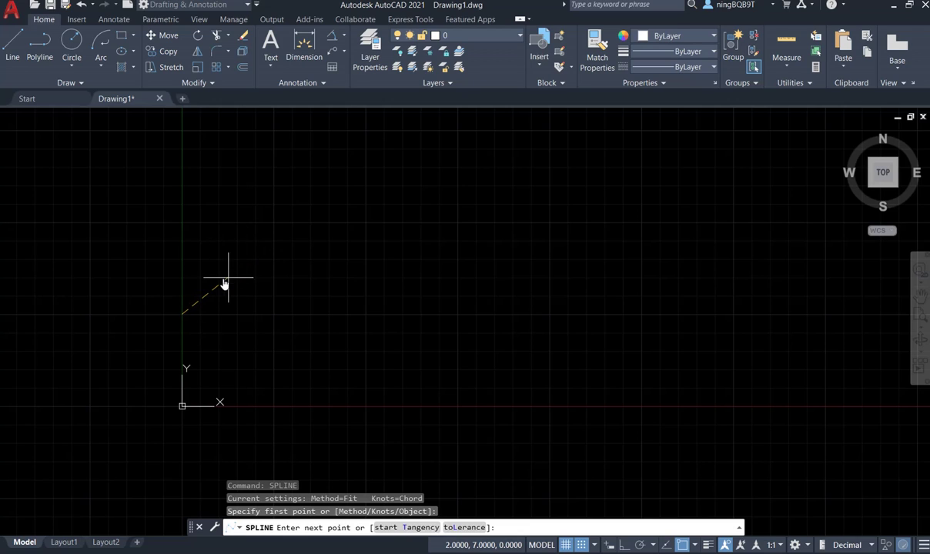
click(274, 223)
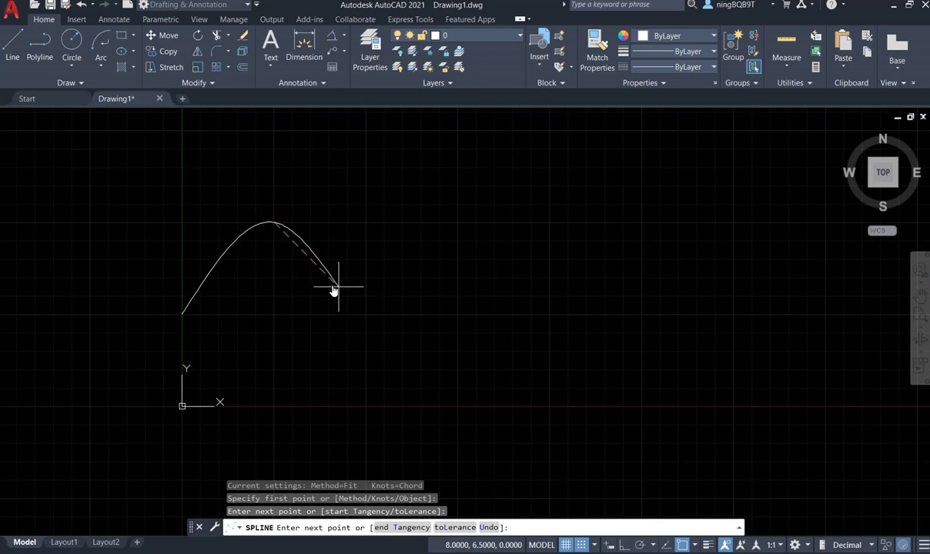
click(367, 315)
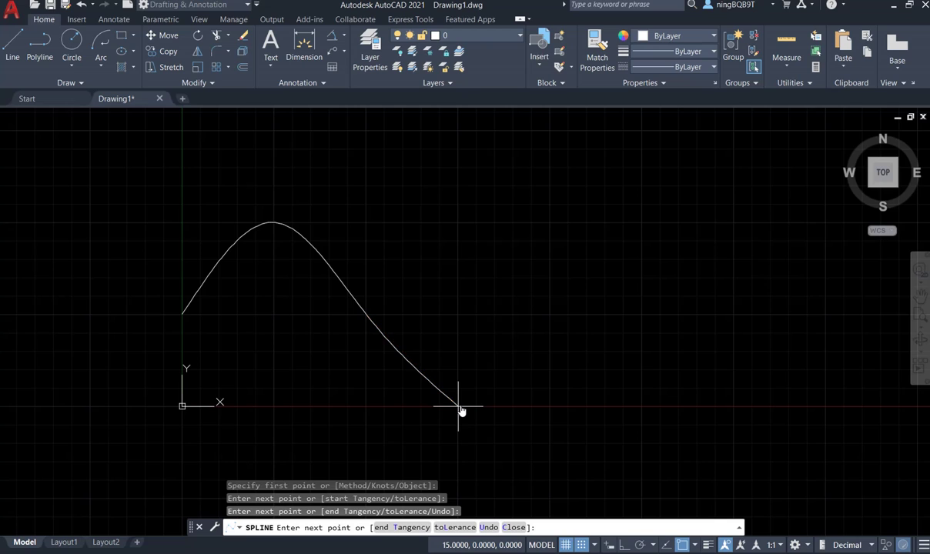
Step: Continue the spline through the 15,0 trough, mid-height, the 25,10 crest and 35,0
click(458, 406)
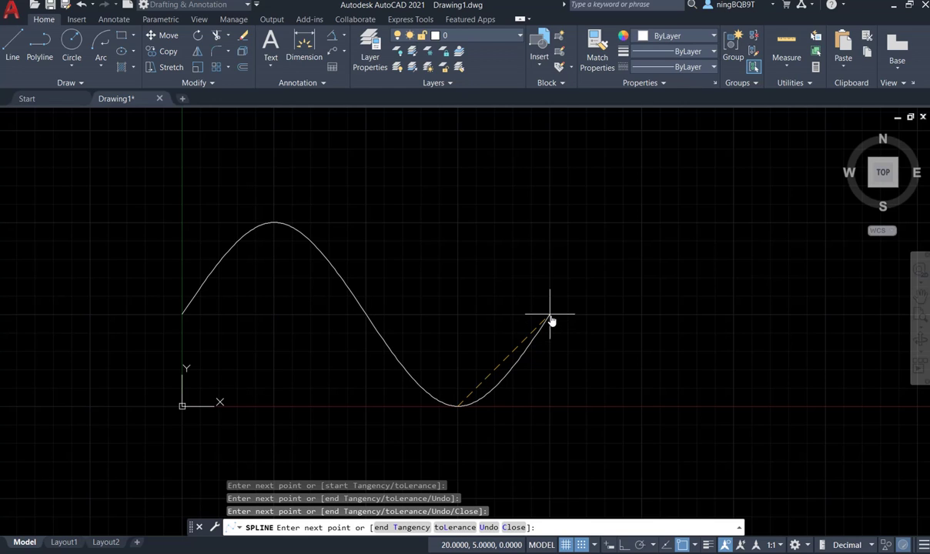
click(550, 315)
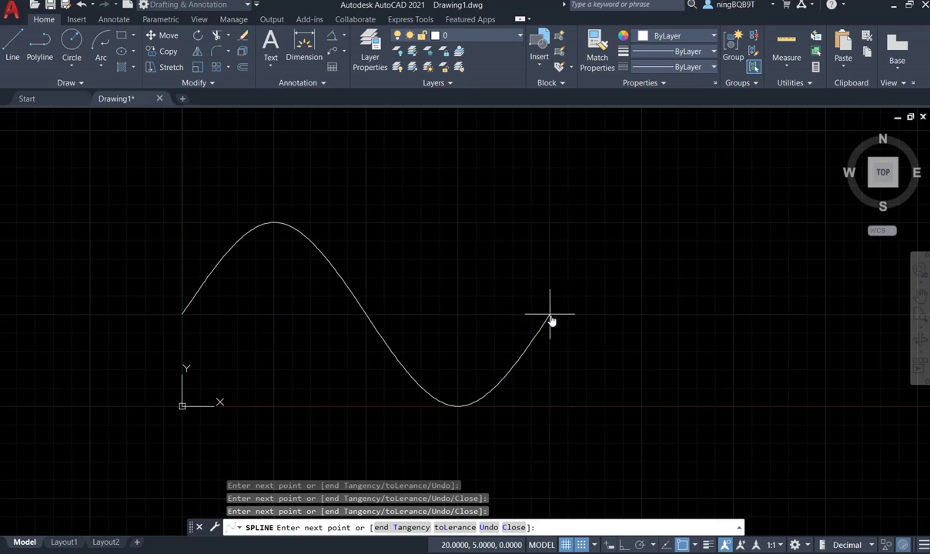
click(643, 224)
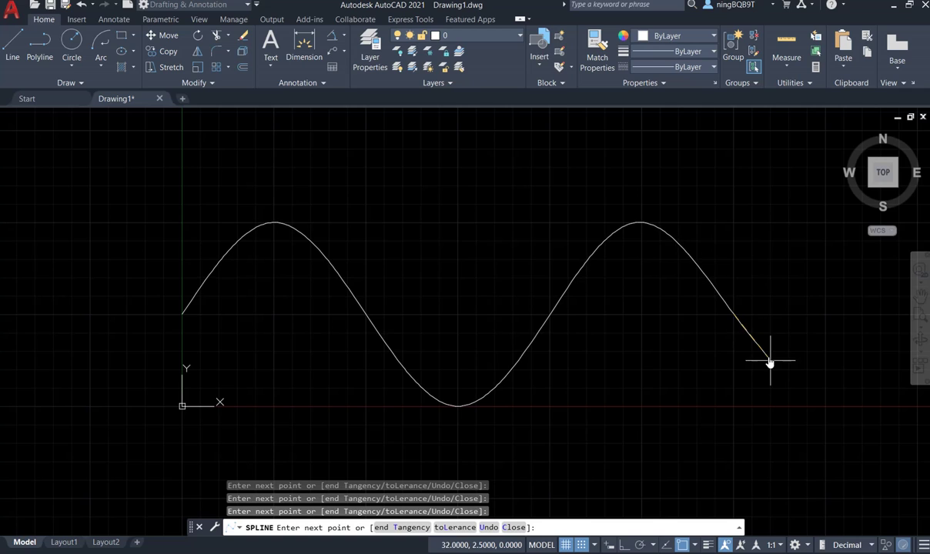
click(826, 406)
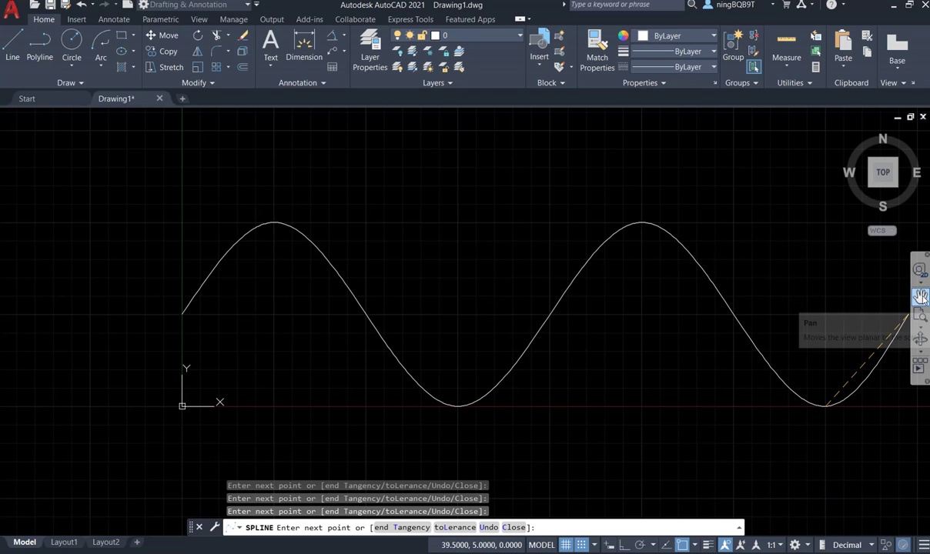
Step: Add the last fit point at mid-height near 40,5 and end the spline
click(921, 296)
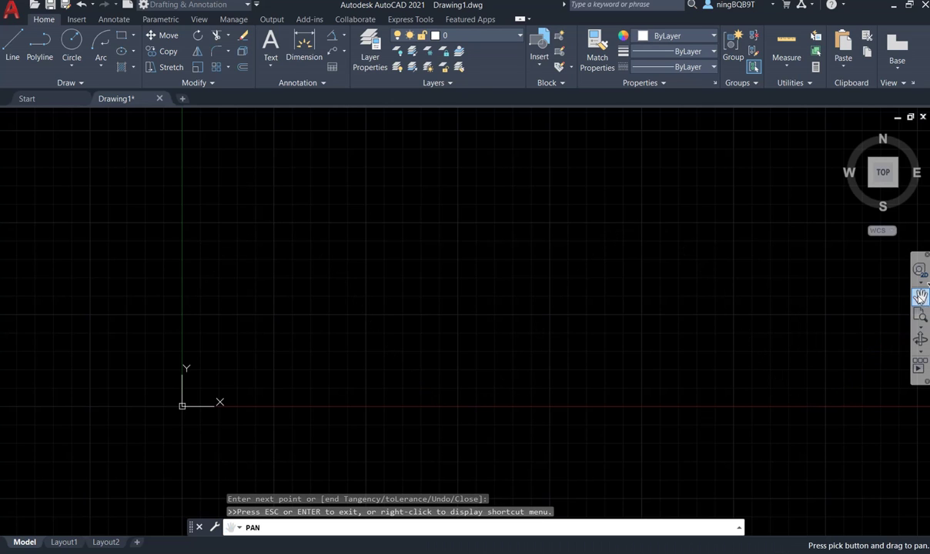
drag(878, 293, 716, 297)
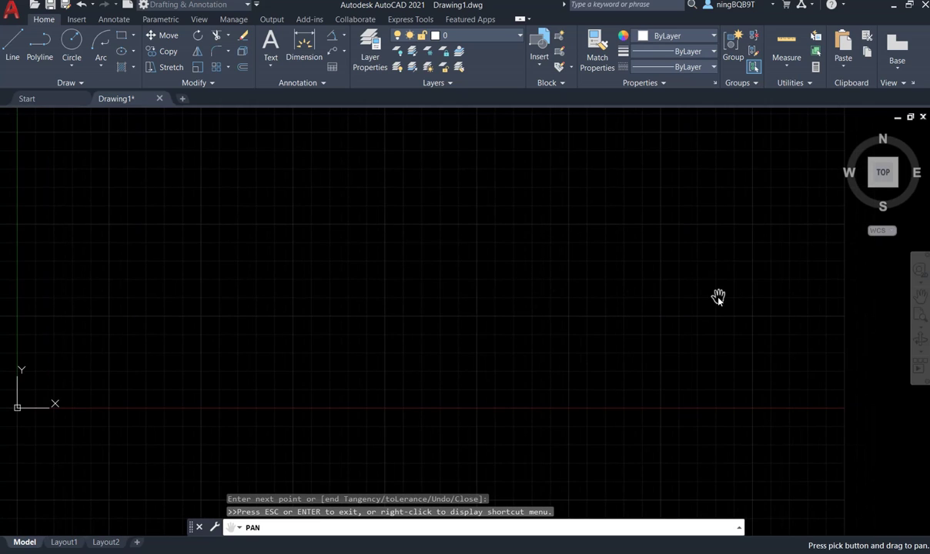
right_click(716, 298)
click(736, 306)
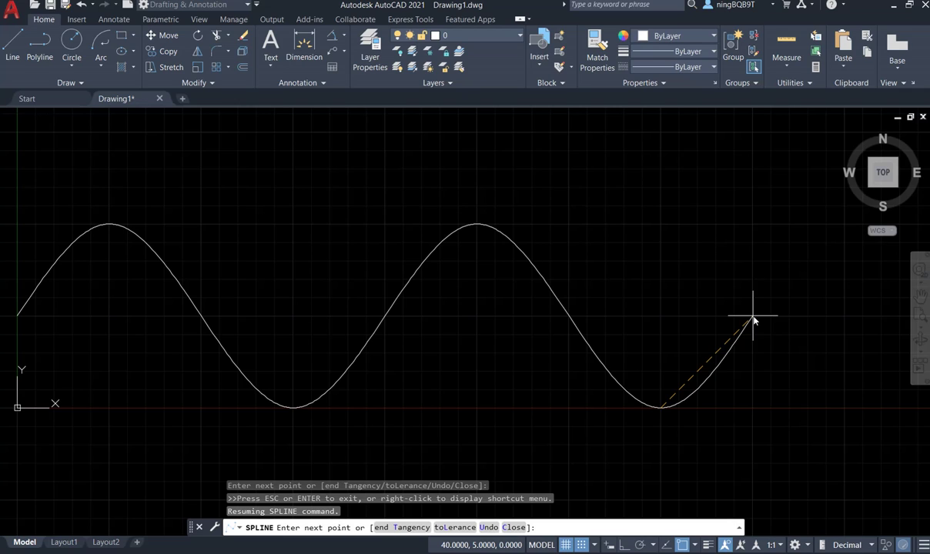
click(753, 319)
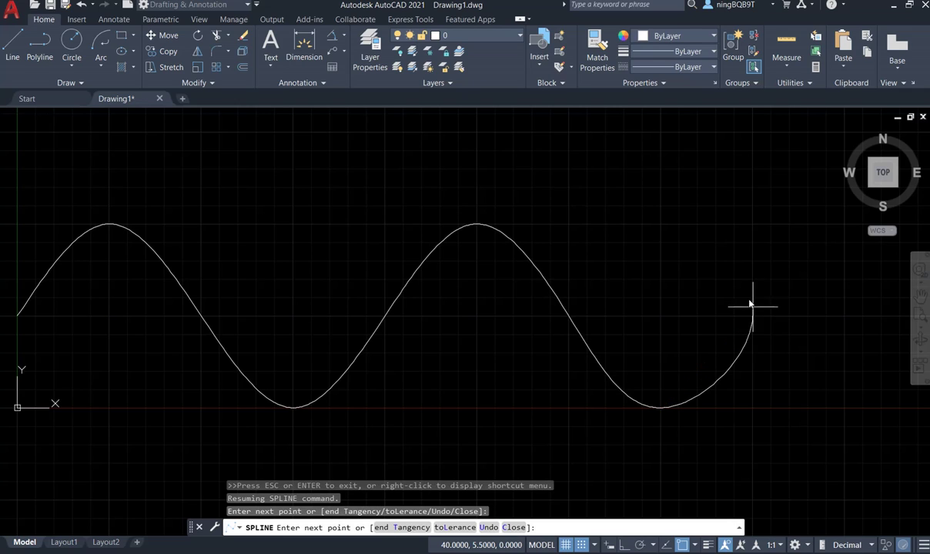
right_click(766, 304)
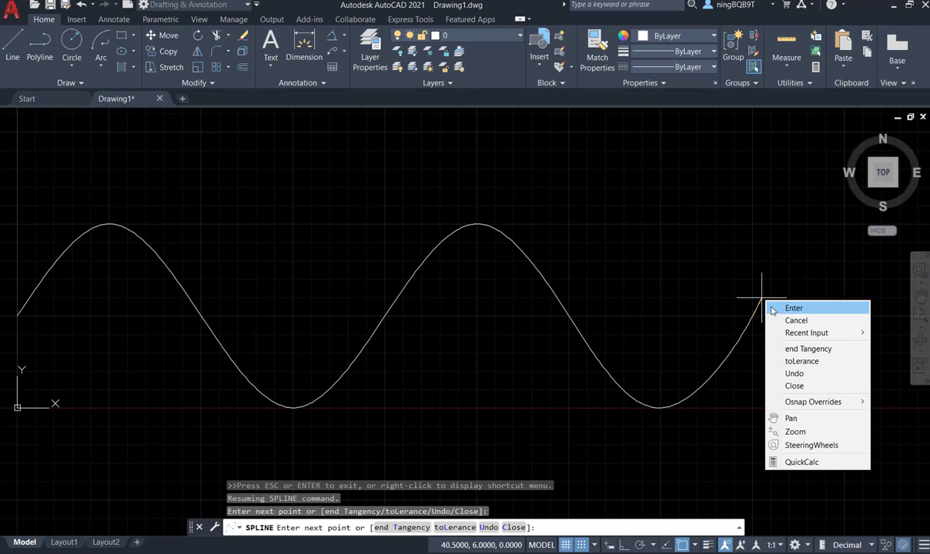
click(773, 310)
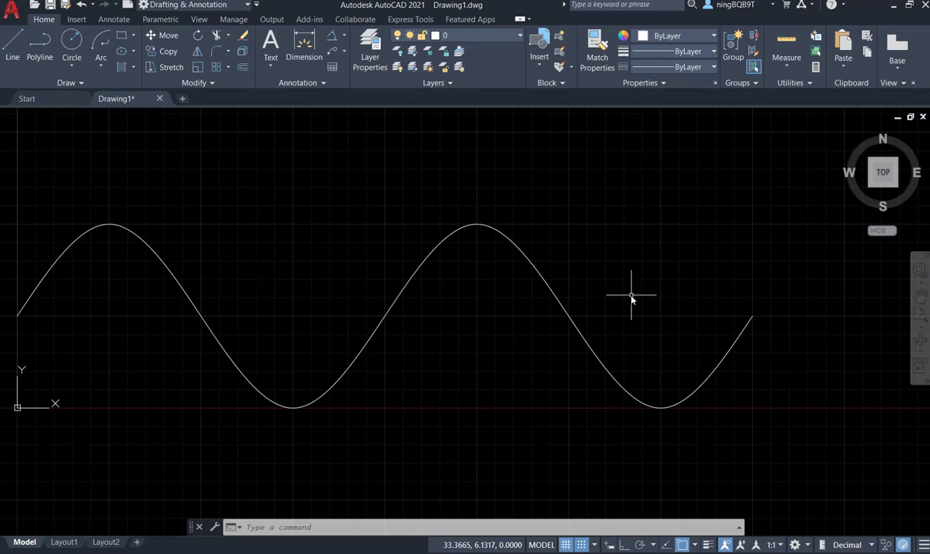
Step: Pan the view so the sine wave sits up and left, leaving space below
scroll(632, 297, down, 2)
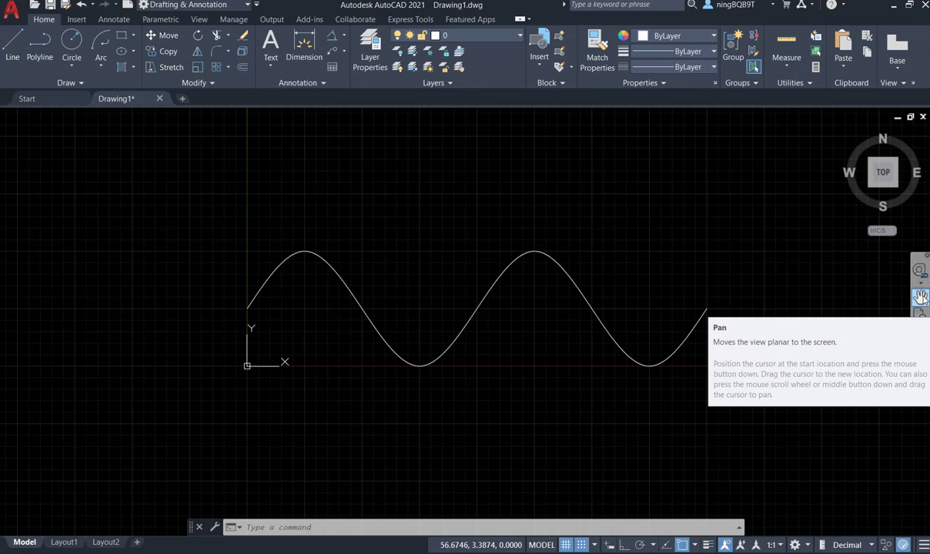
click(921, 298)
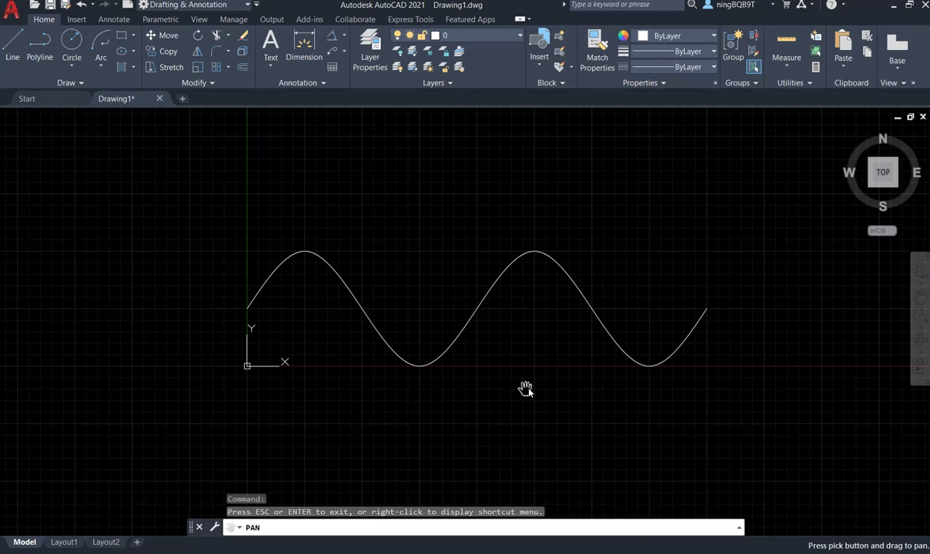
mouse_move(499, 396)
mouse_down()
mouse_move(451, 357)
mouse_move(444, 338)
mouse_move(454, 322)
mouse_up()
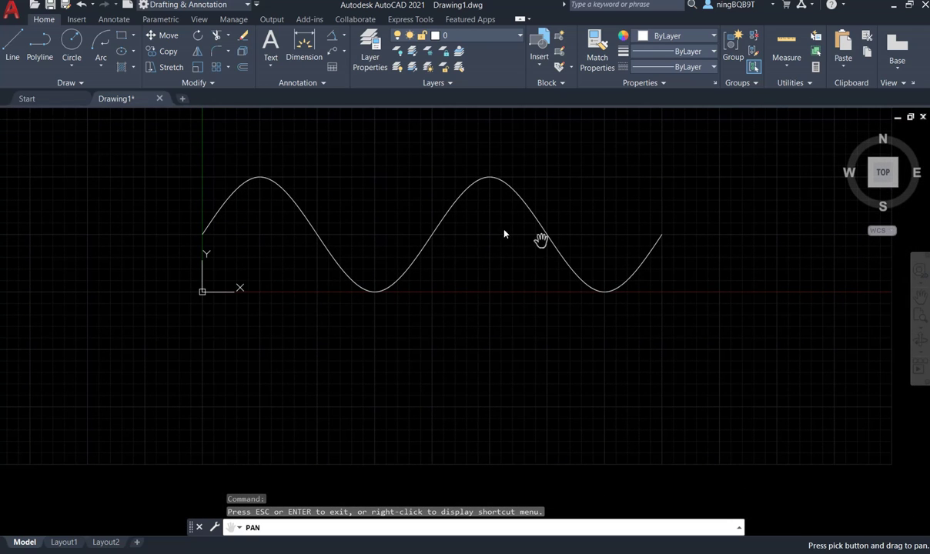
right_click(691, 309)
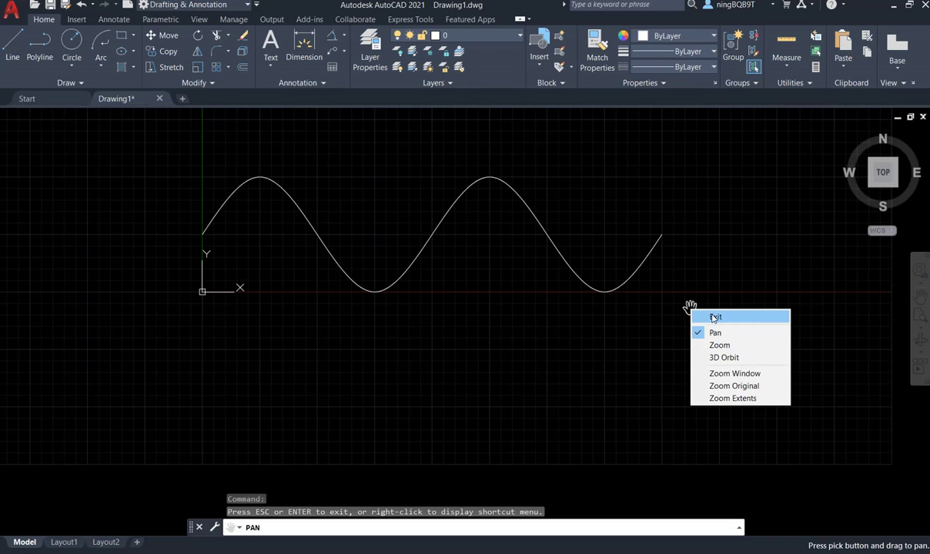
click(701, 315)
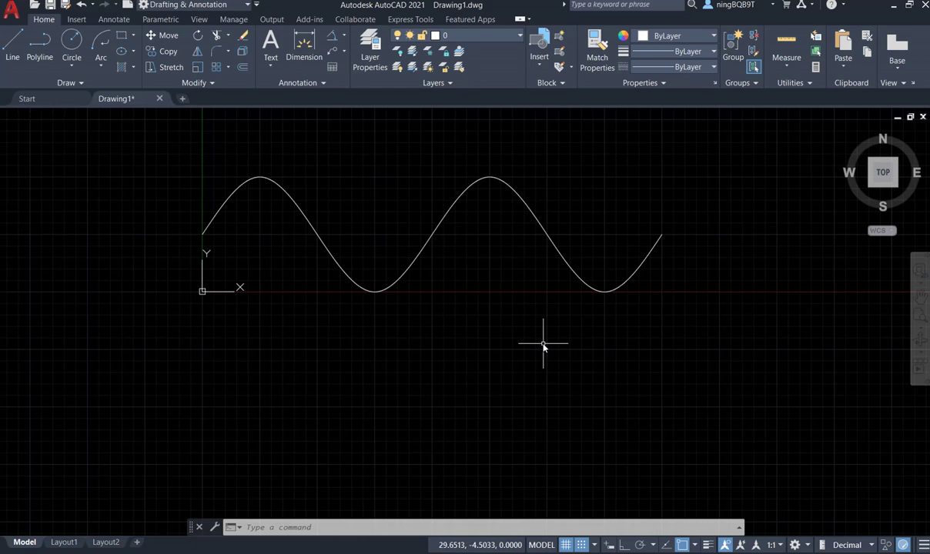
click(87, 83)
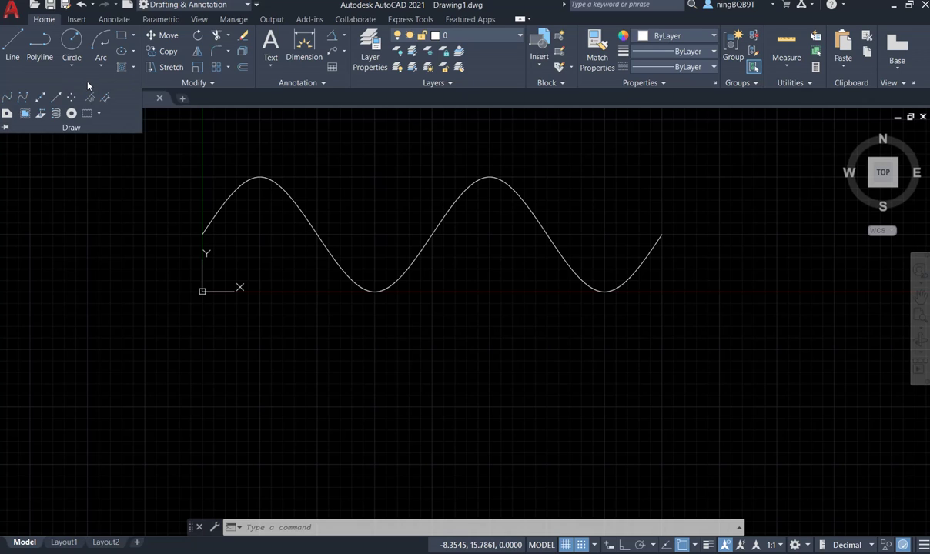
click(8, 98)
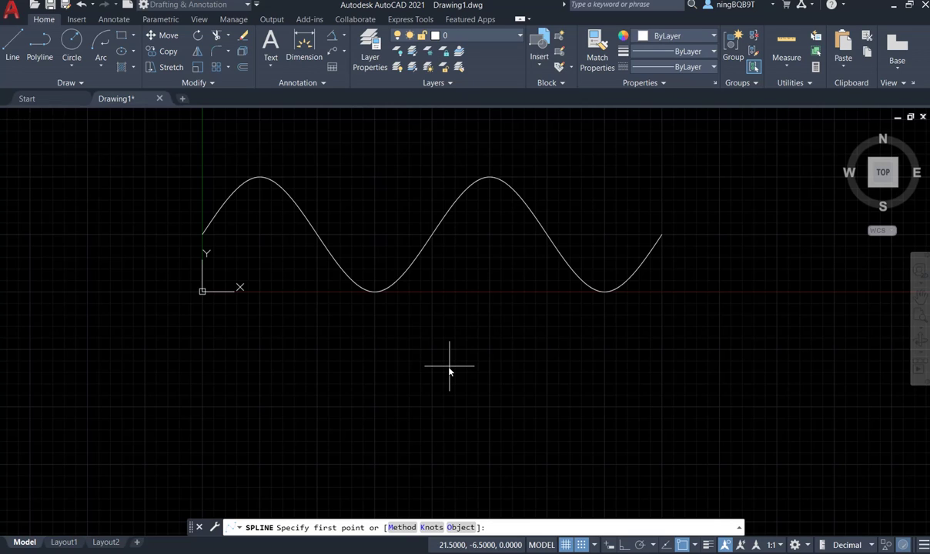
right_click(450, 372)
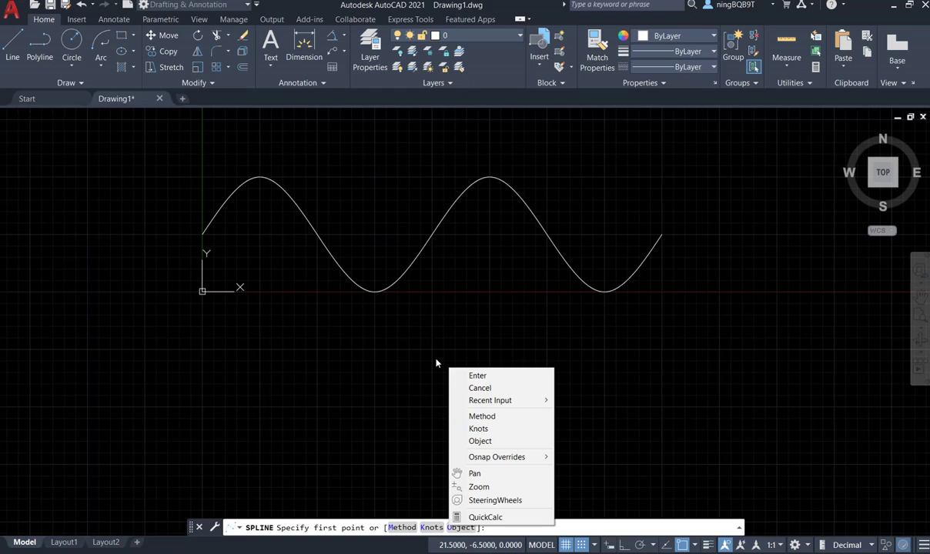
click(435, 363)
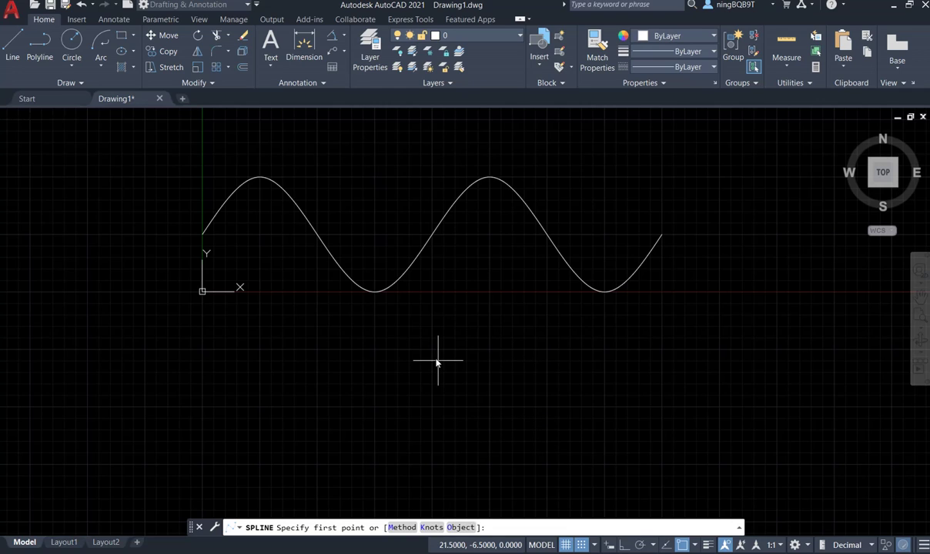
click(439, 361)
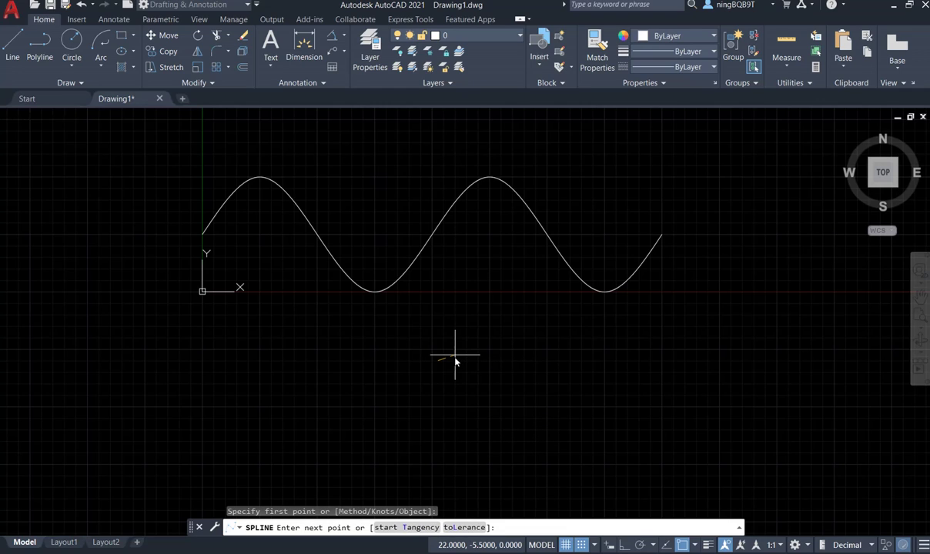
key(Escape)
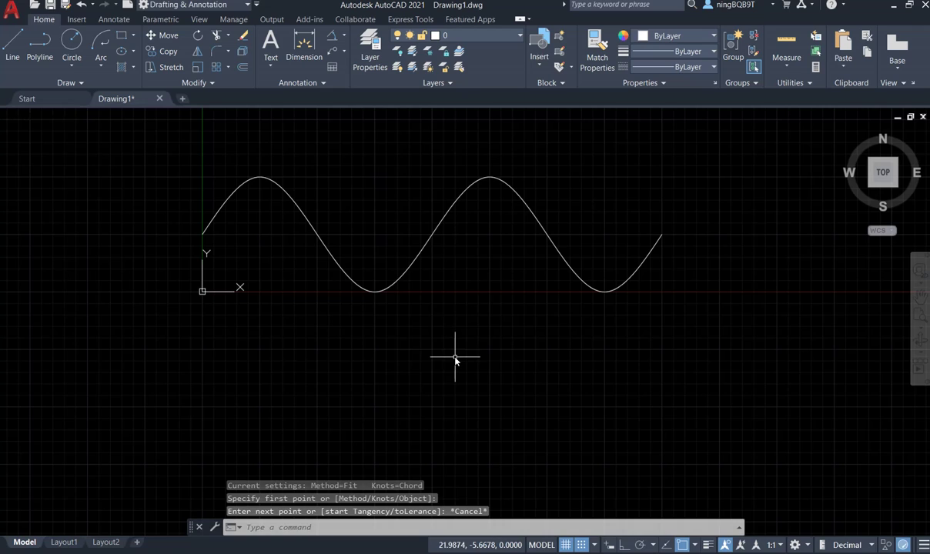
Step: Draw a 10-unit square below the wave with its top edge on the X axis
click(123, 36)
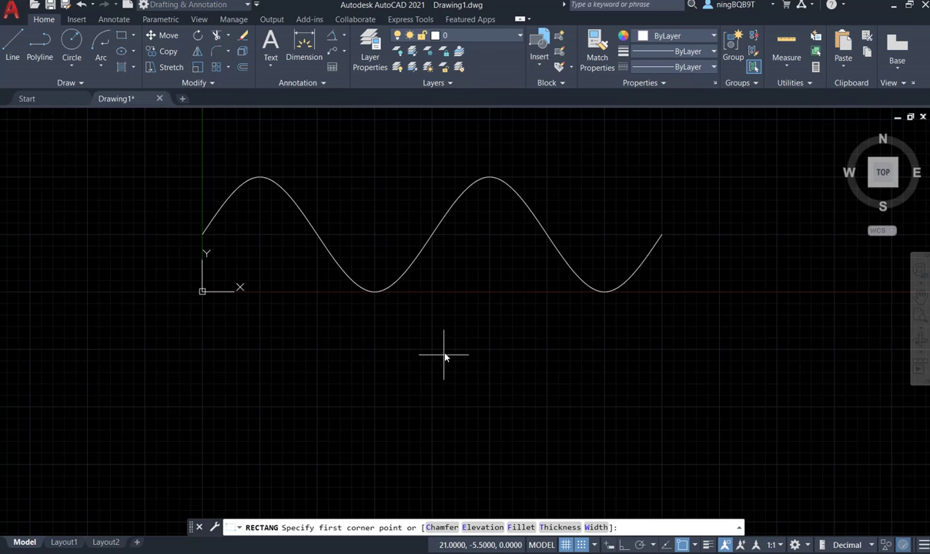
click(432, 291)
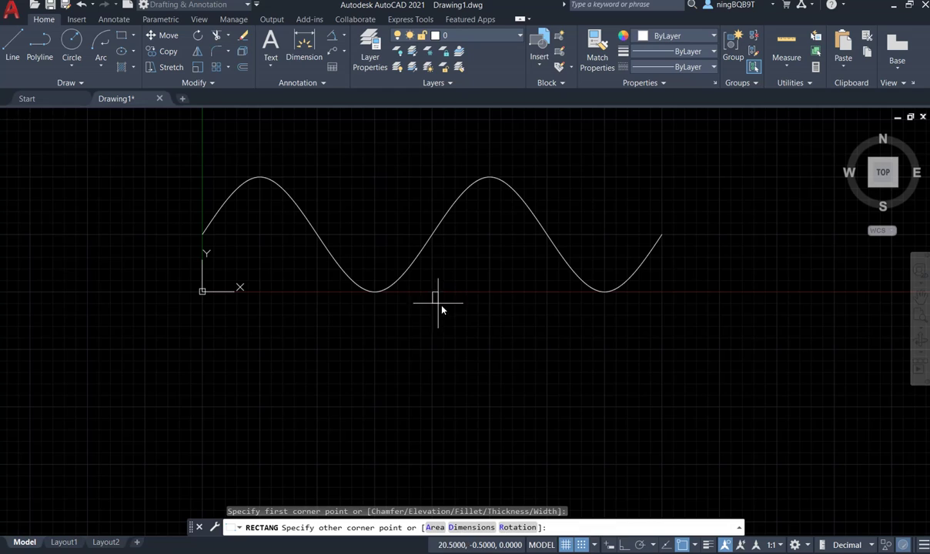
click(547, 407)
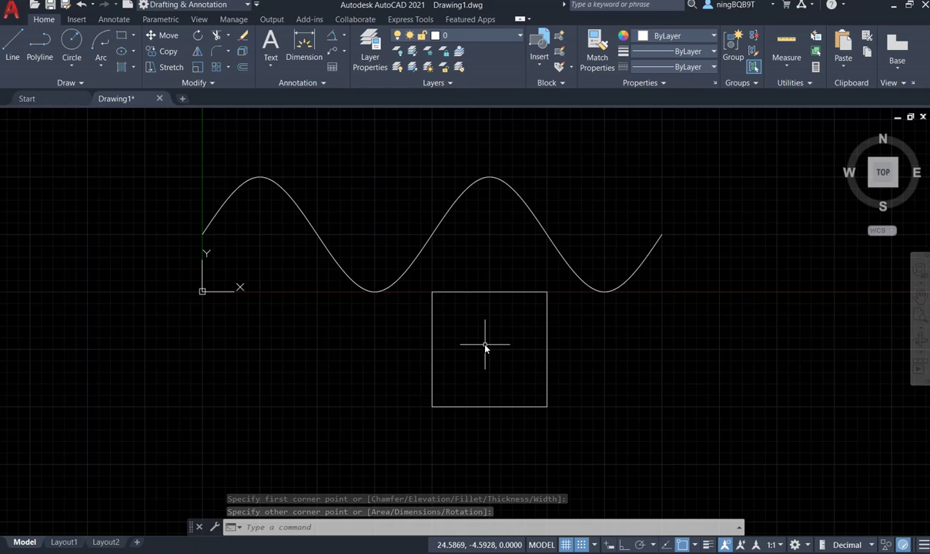
key(Escape)
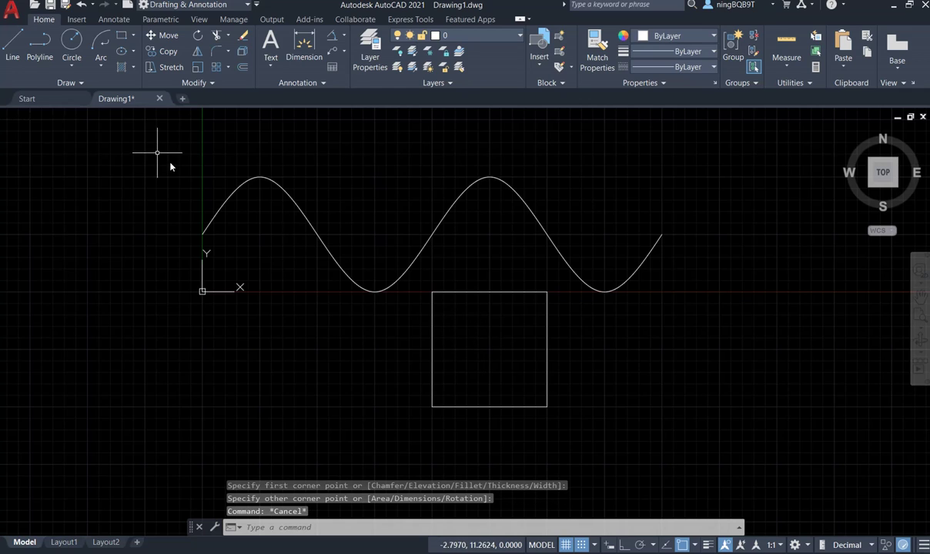
click(80, 84)
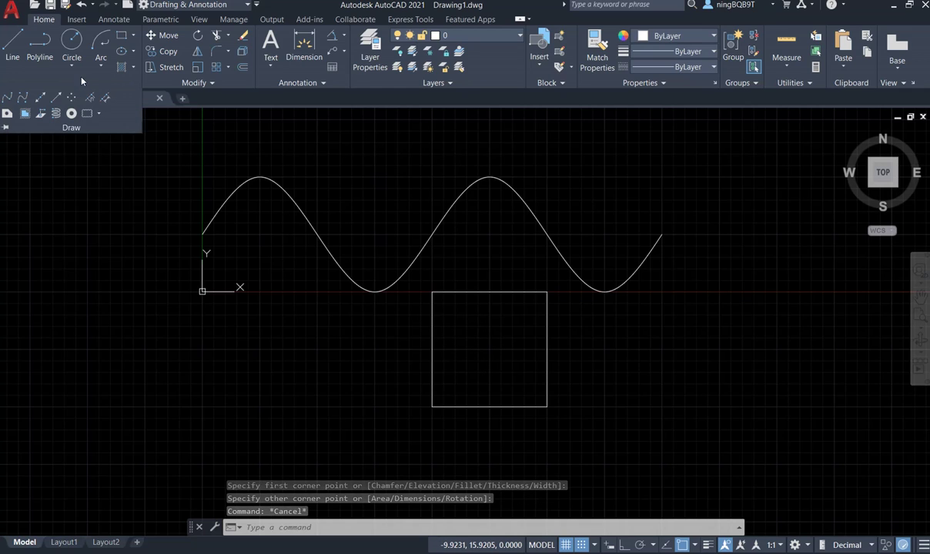
Step: Draw a fit spline from the square's top-right corner through its centre to the top-left corner
click(7, 99)
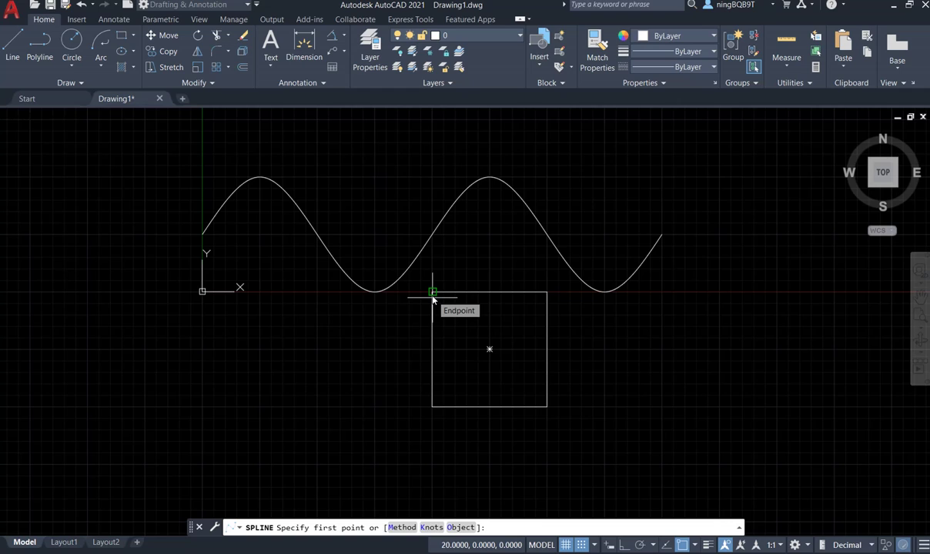
click(547, 293)
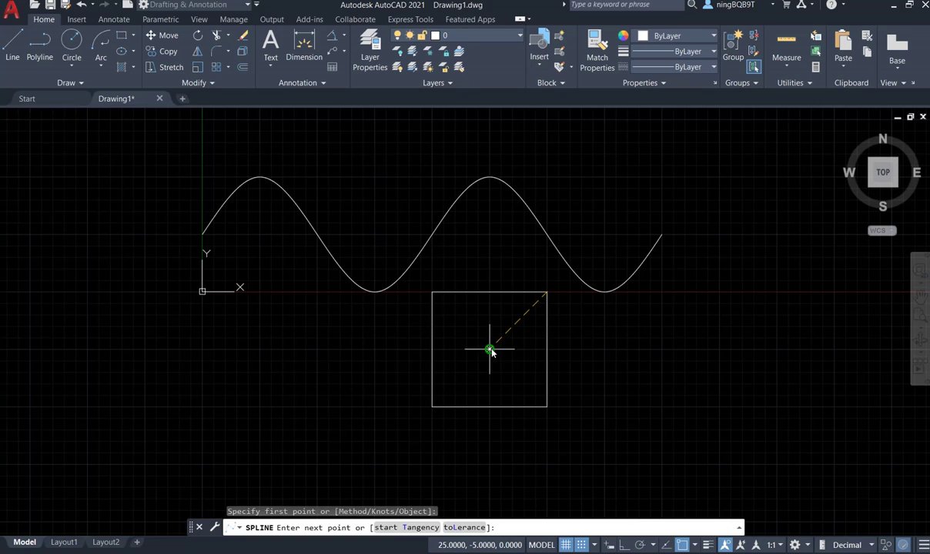
click(491, 350)
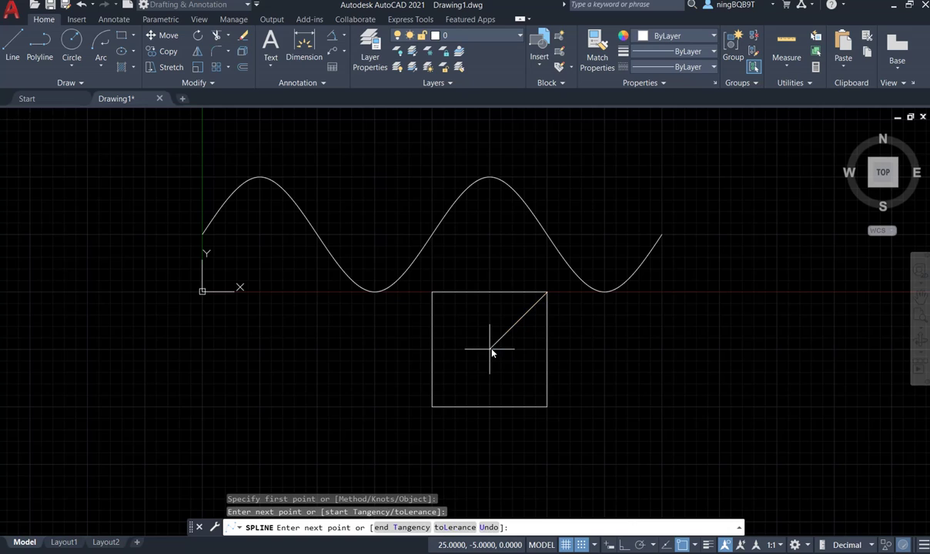
click(432, 293)
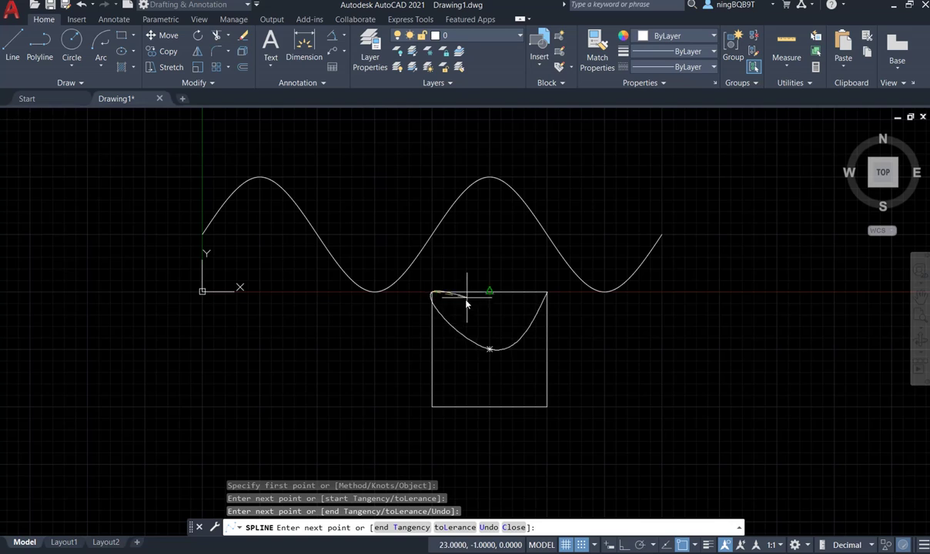
right_click(444, 270)
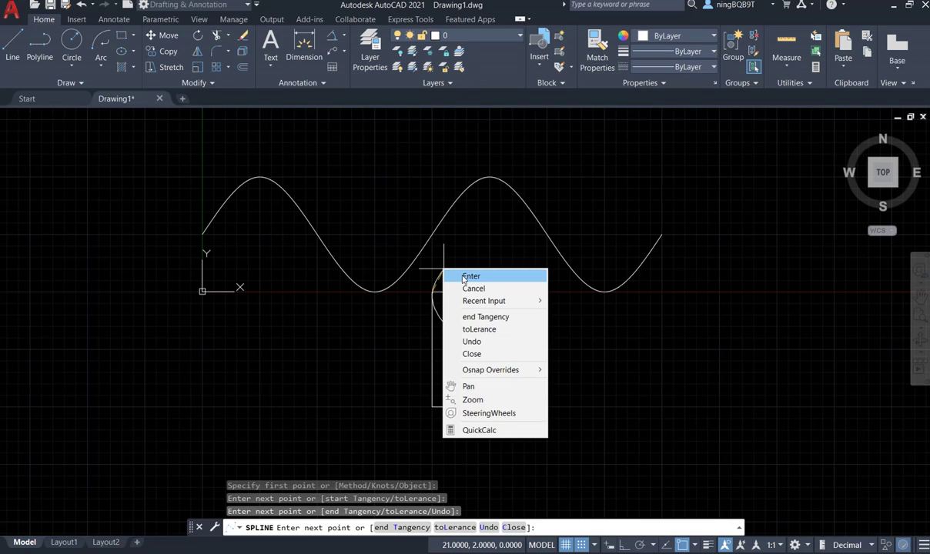
click(470, 276)
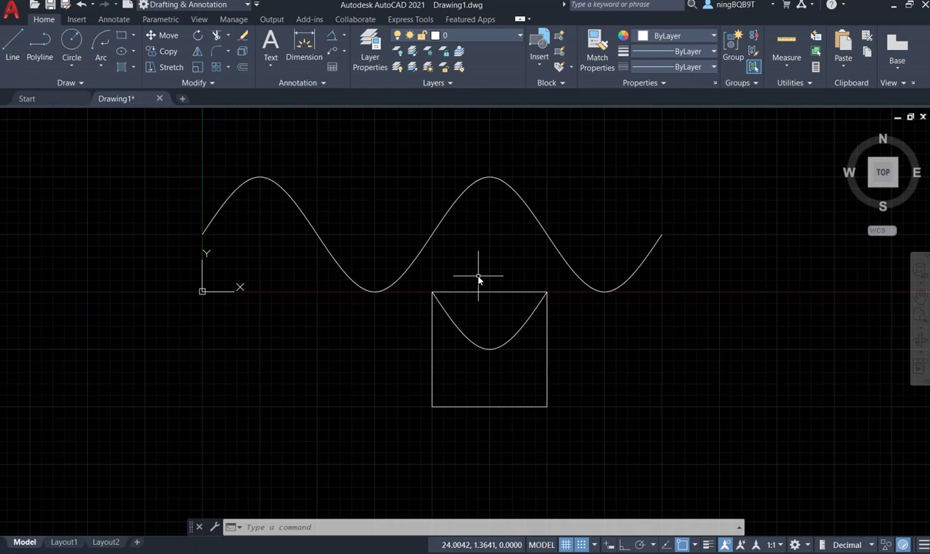
Step: Draw a spline from the top-left corner through the centre to the bottom-left corner at 20,-10
text(spl)
key(Return)
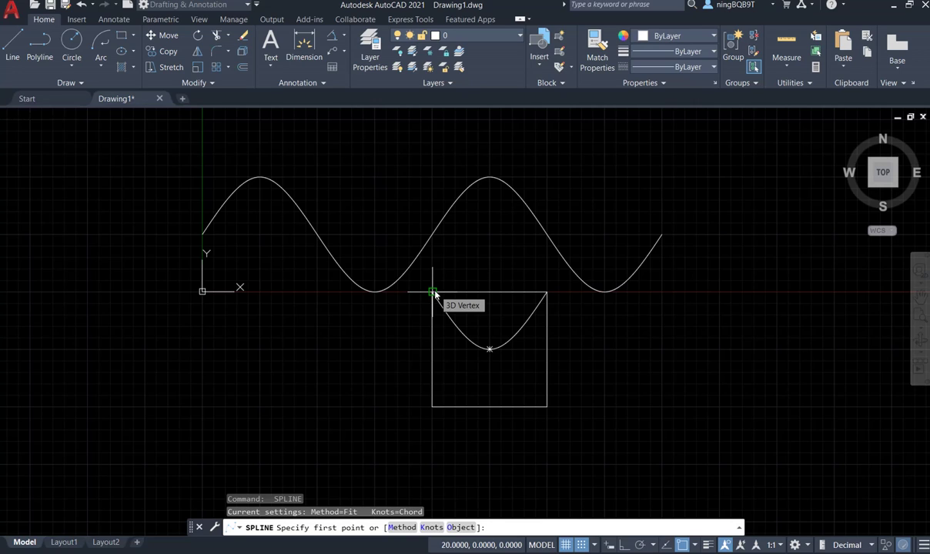
click(433, 292)
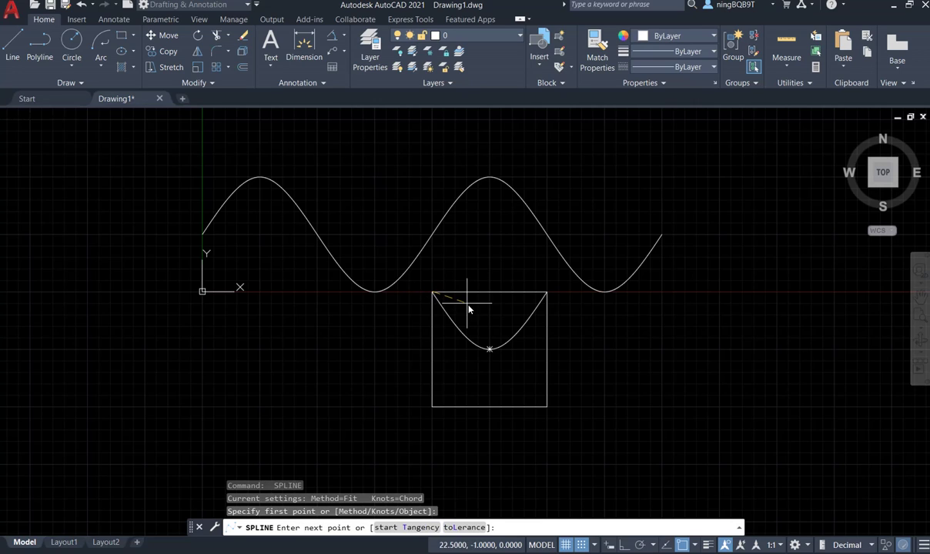
click(490, 351)
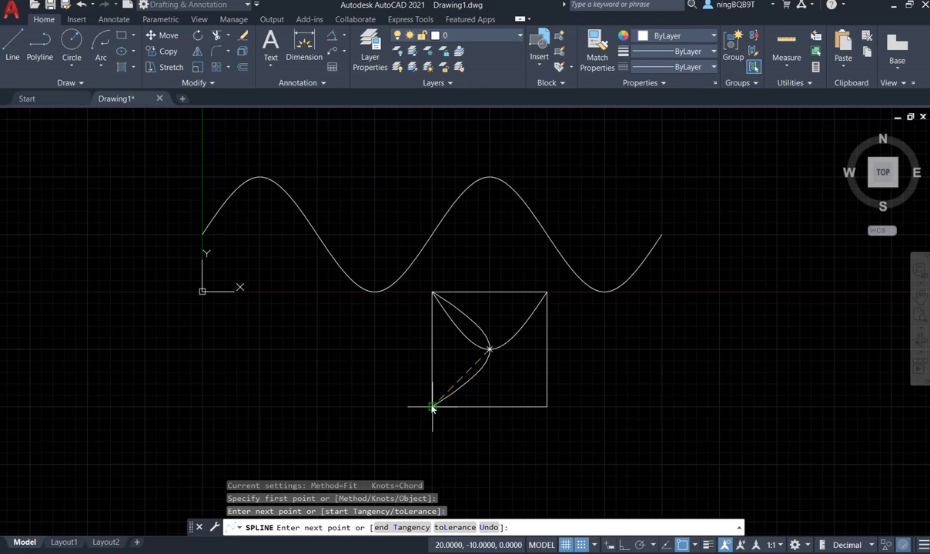
click(432, 408)
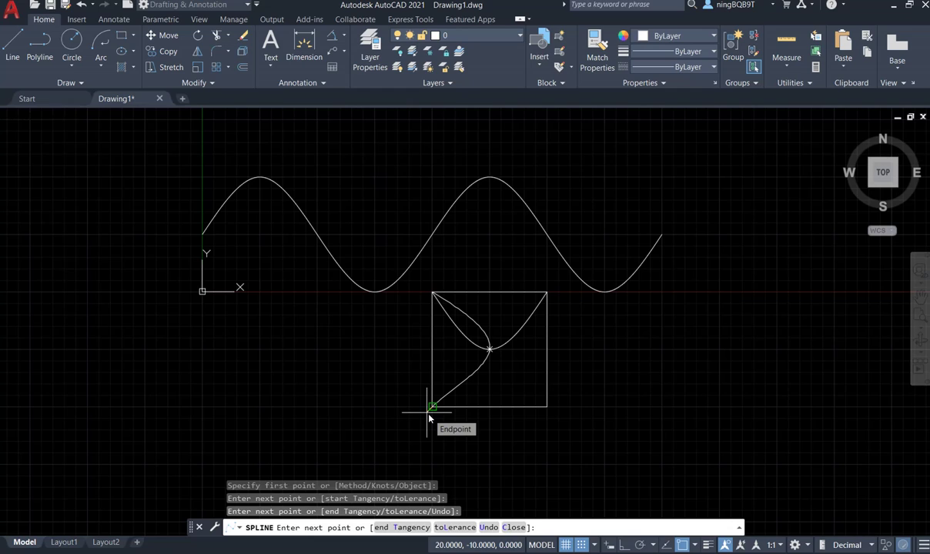
click(429, 417)
key(Return)
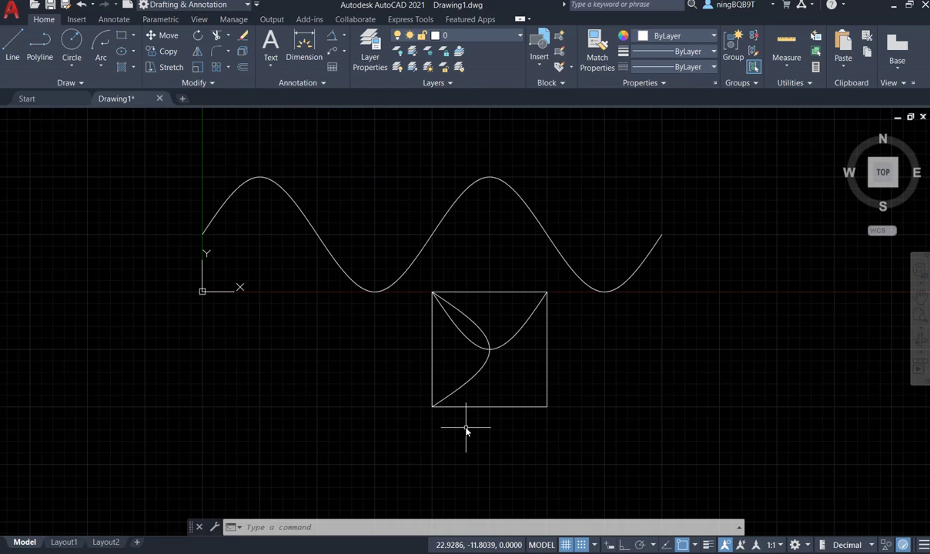
Step: Draw a spline from the bottom-left corner through the centre to the bottom-right corner at 30,-10
text(spline)
key(Return)
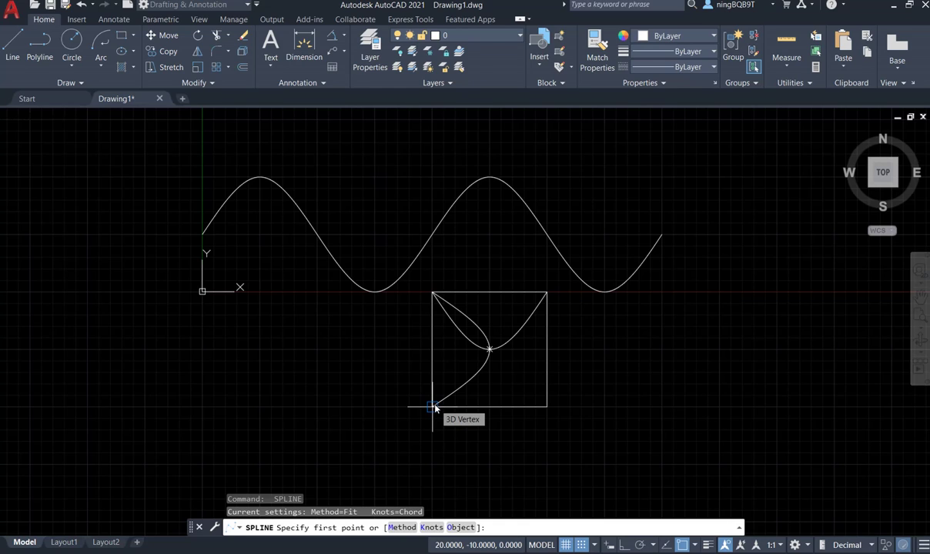
click(434, 407)
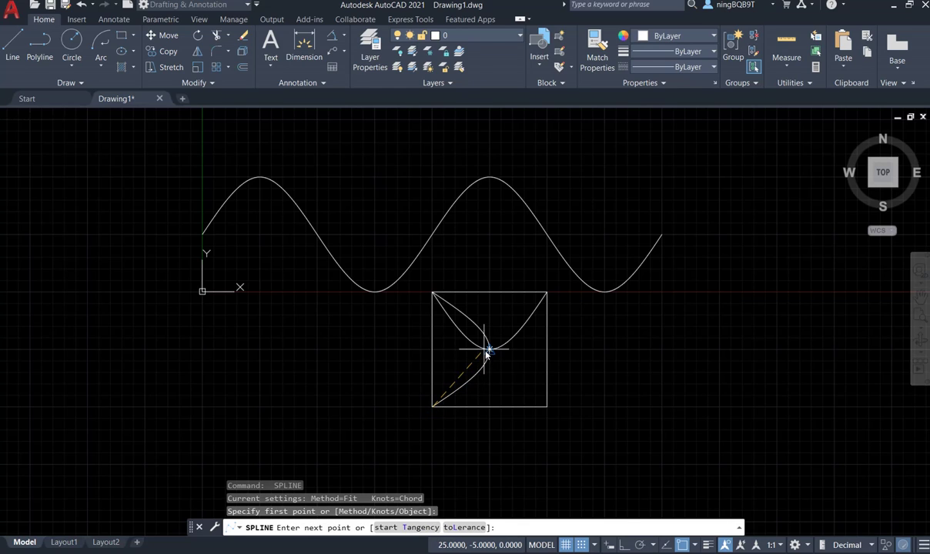
click(490, 350)
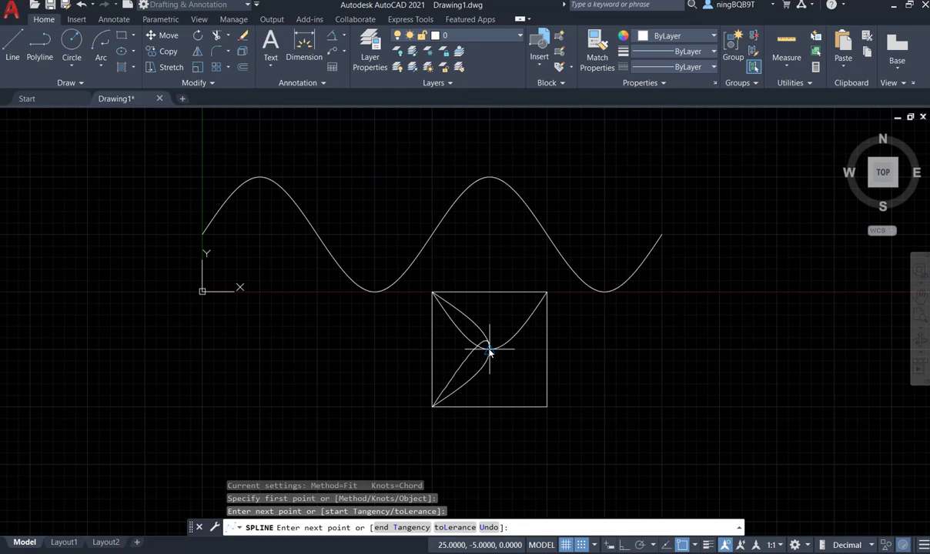
click(547, 407)
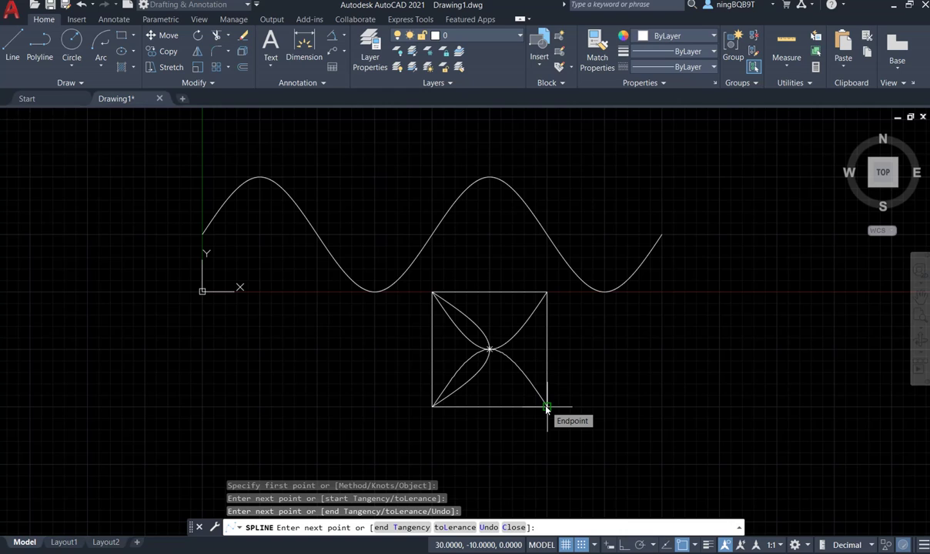
key(Return)
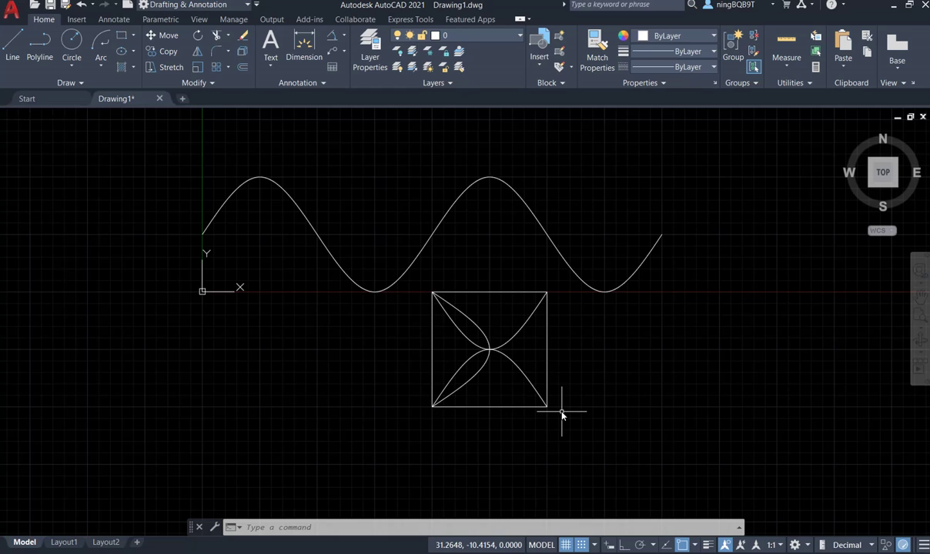
Step: Draw a spline from the bottom-right corner through the centre to the top-right corner at 30,0
text(spl)
key(Return)
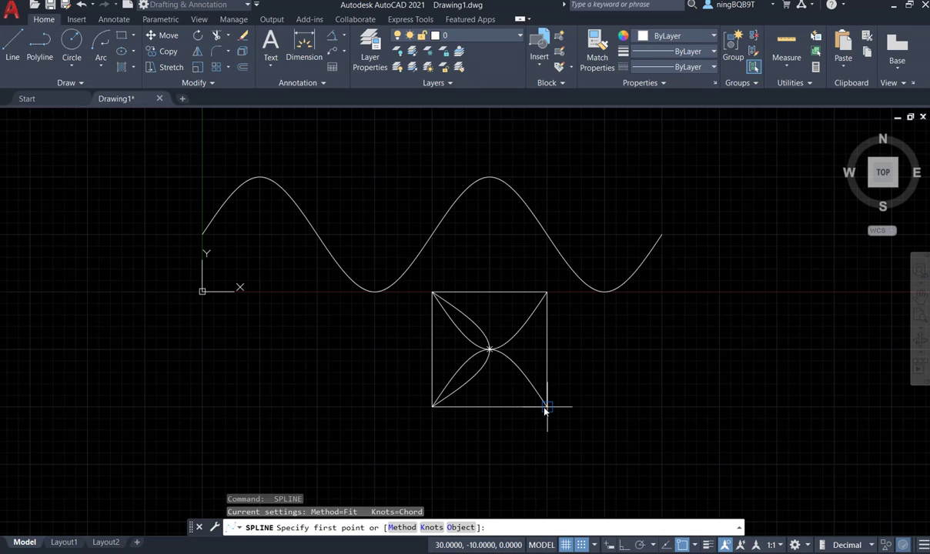
click(546, 409)
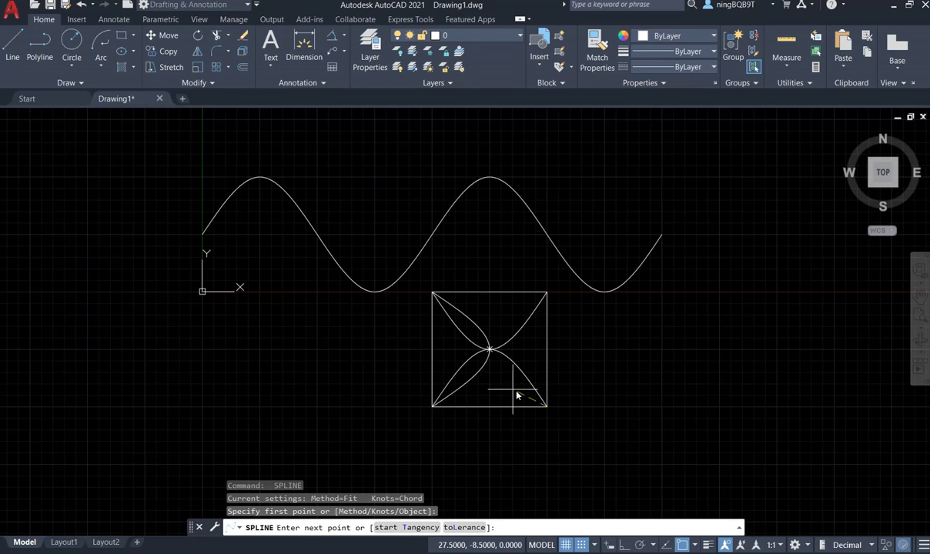
click(490, 351)
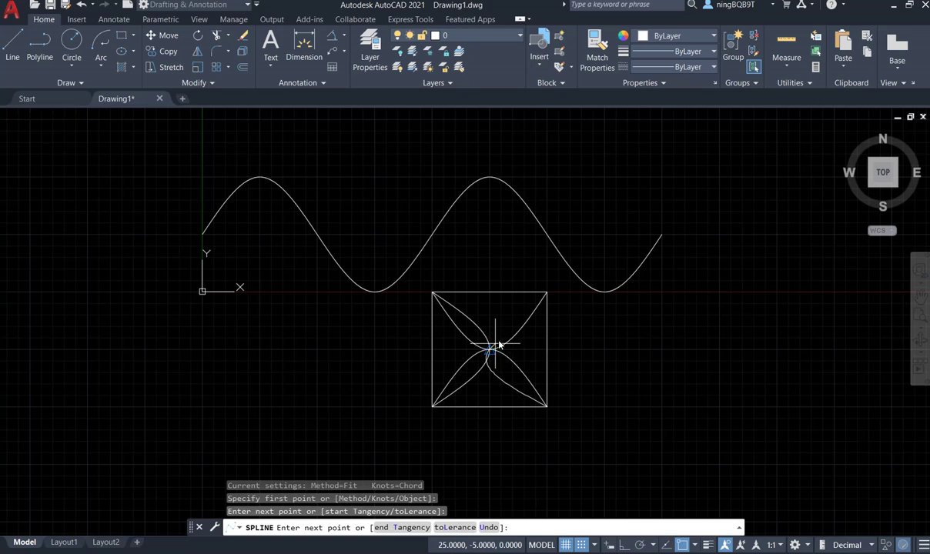
click(547, 293)
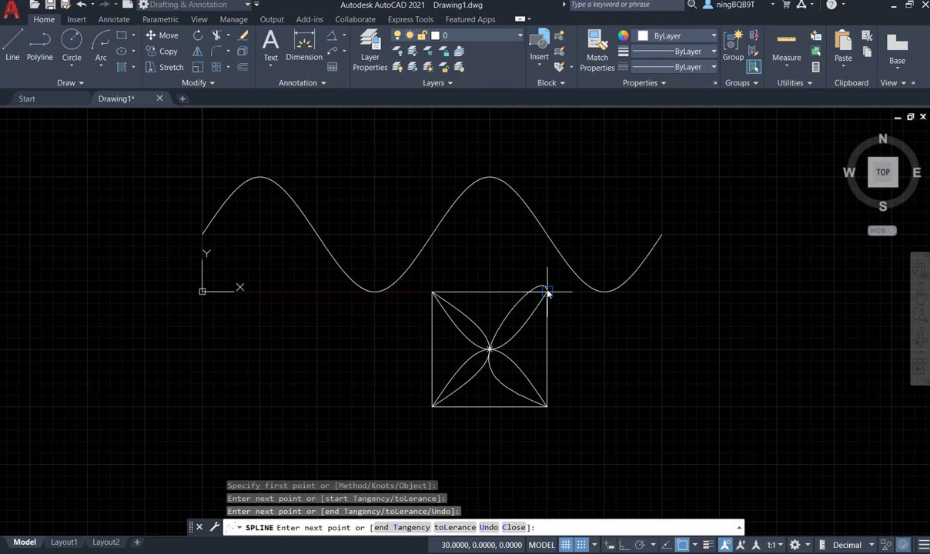
key(Return)
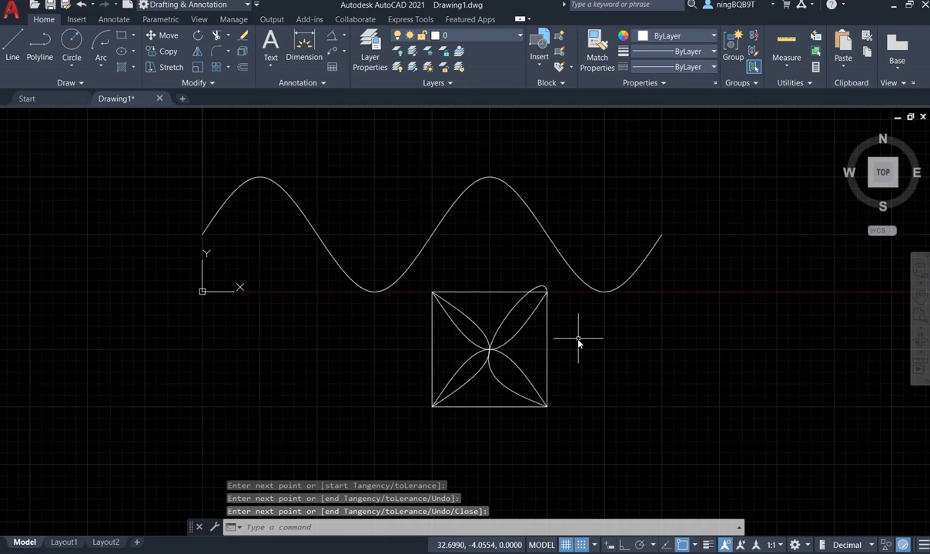
mouse_move(544, 291)
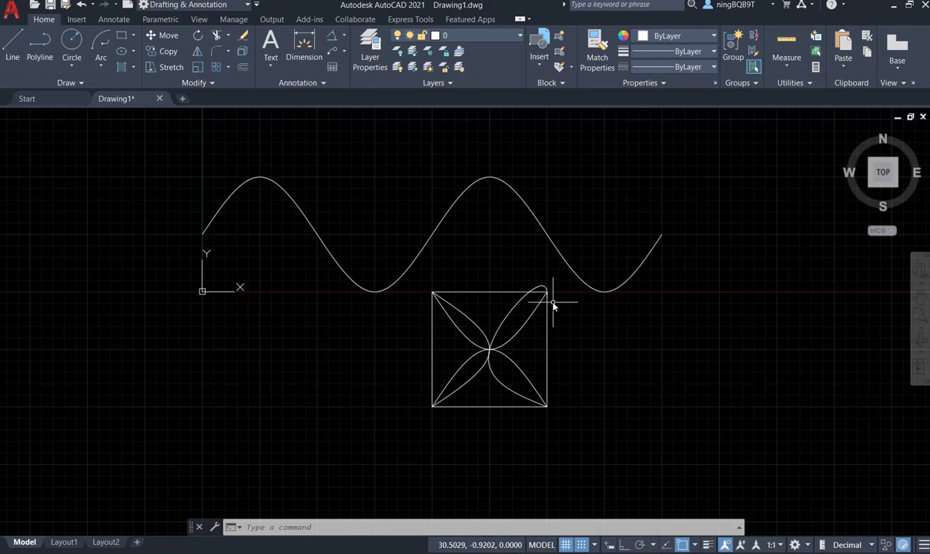
Step: Undo the right petal and redraw it as a fit spline from 30,-10 through the centre to 30,0
key(ctrl+z)
key(ctrl+z)
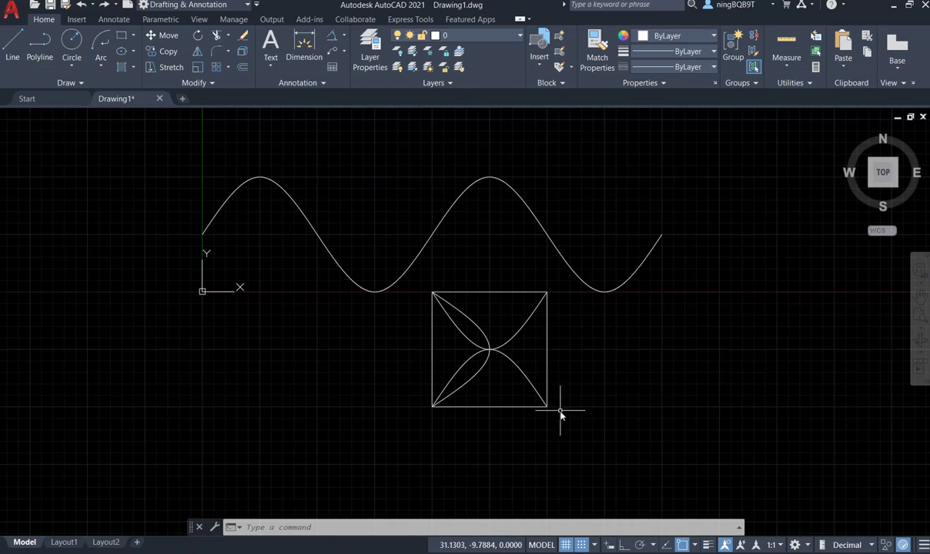
click(79, 81)
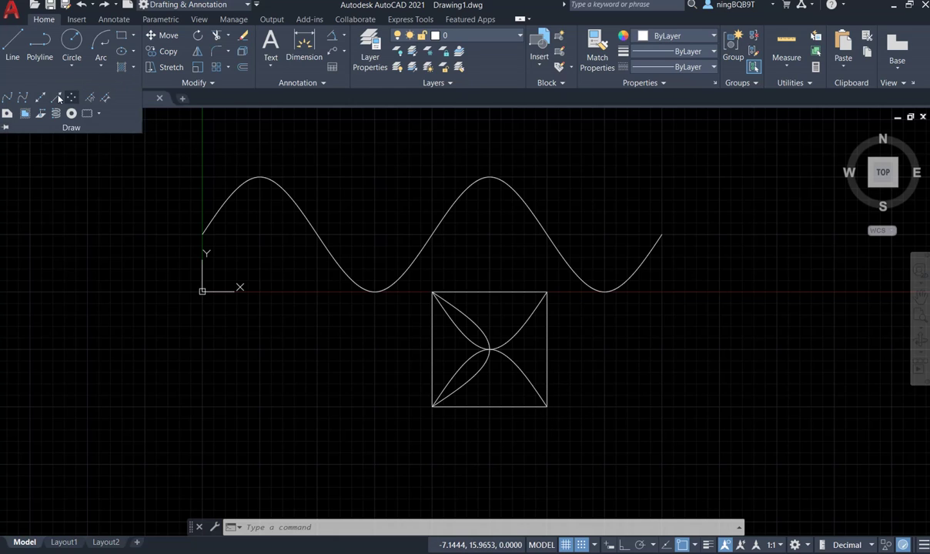
click(8, 101)
click(548, 408)
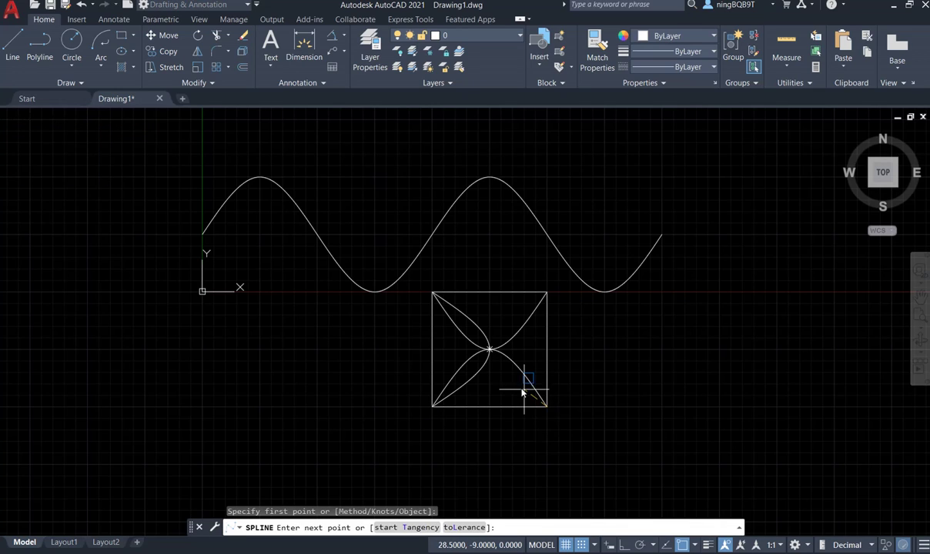
click(490, 351)
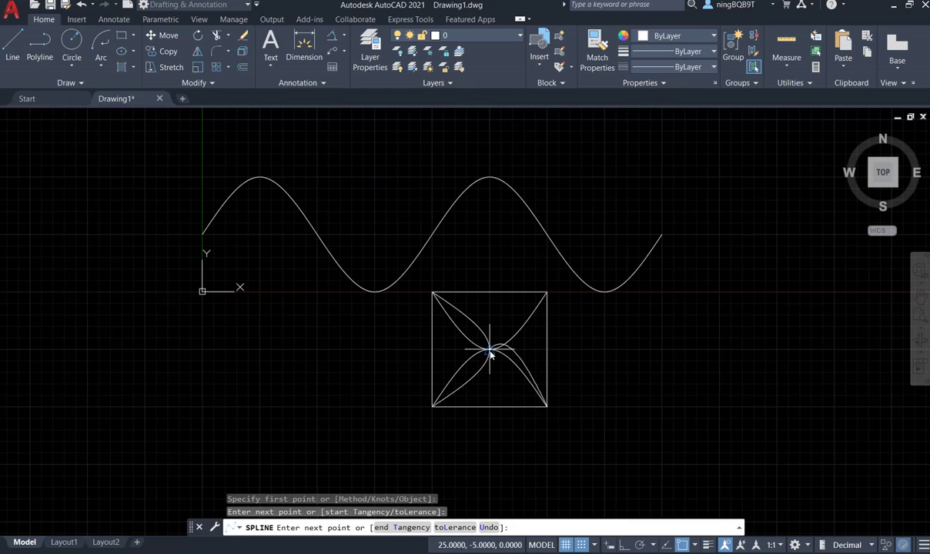
click(547, 294)
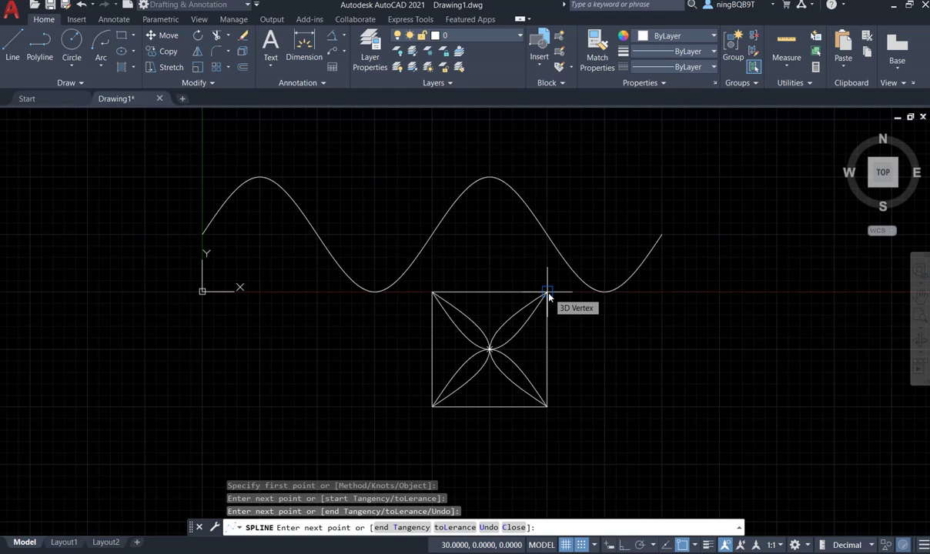
right_click(548, 295)
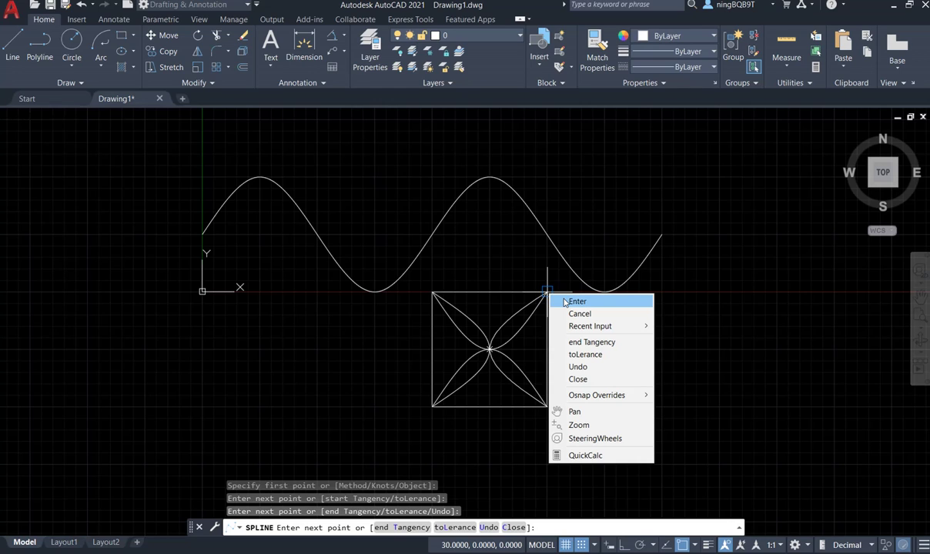
click(565, 304)
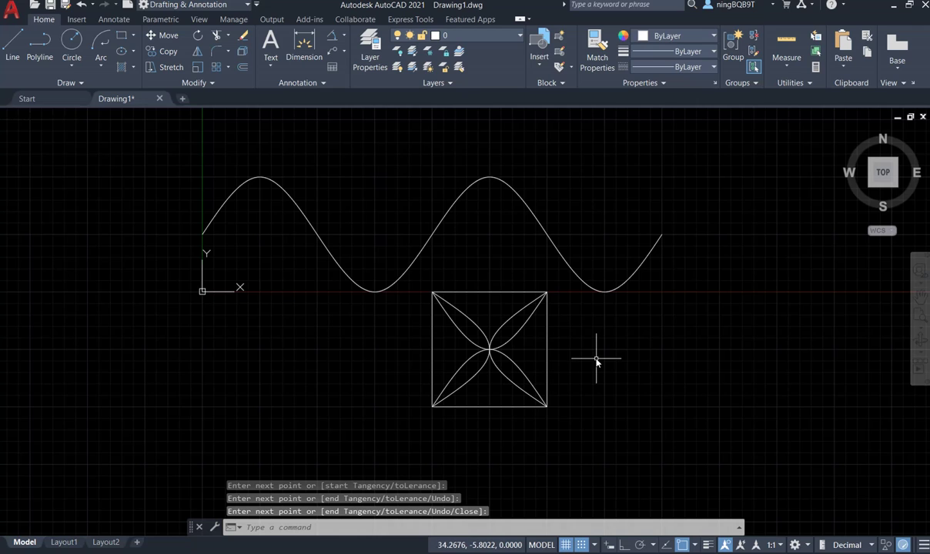